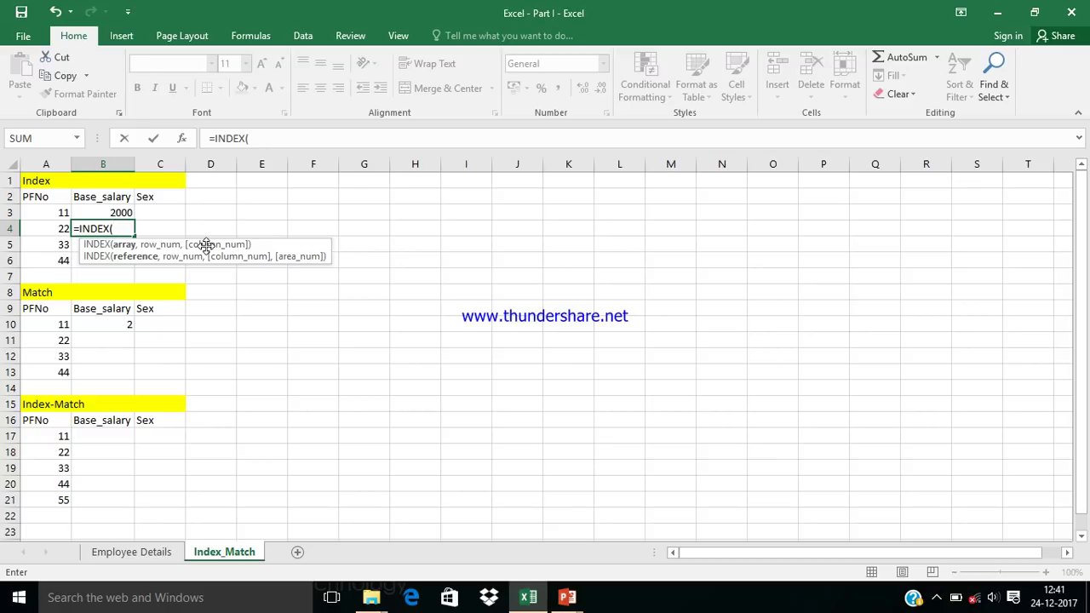
pyautogui.click(142, 553)
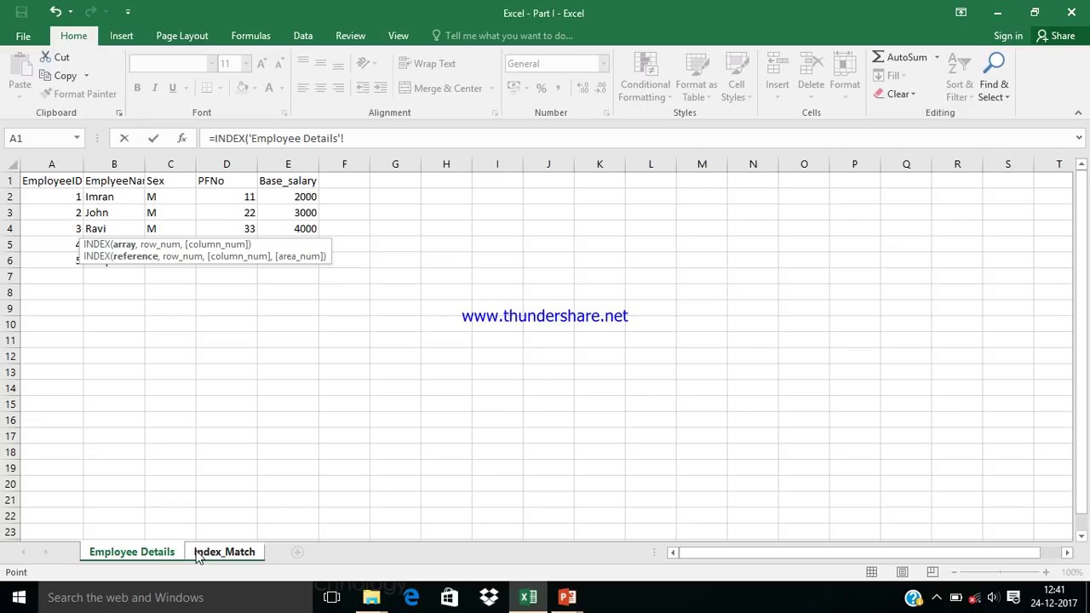
pyautogui.click(197, 551)
pyautogui.click(151, 552)
pyautogui.click(241, 164)
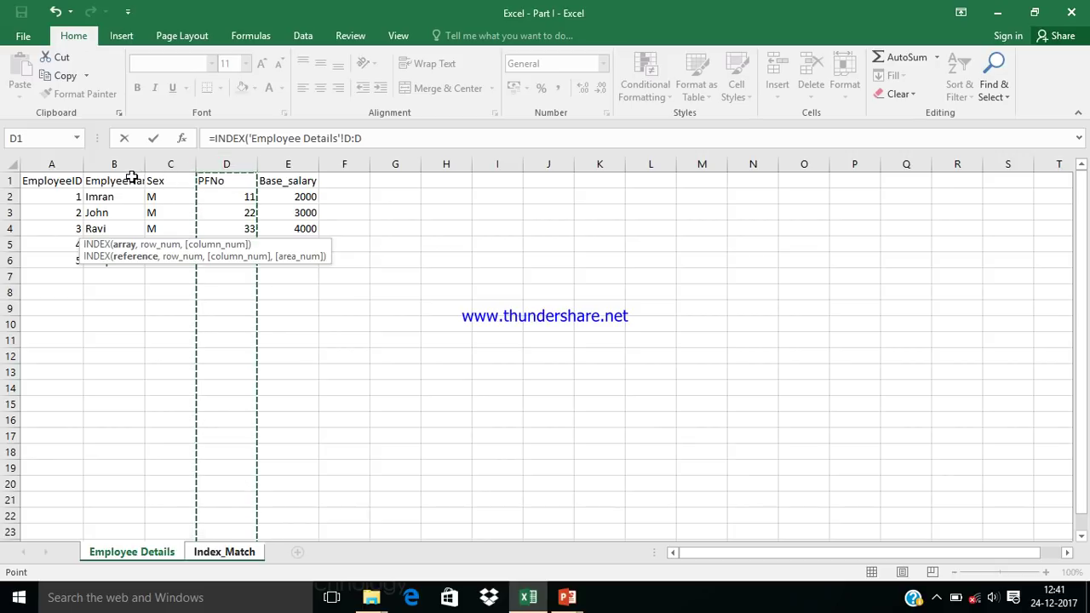
pyautogui.click(52, 164)
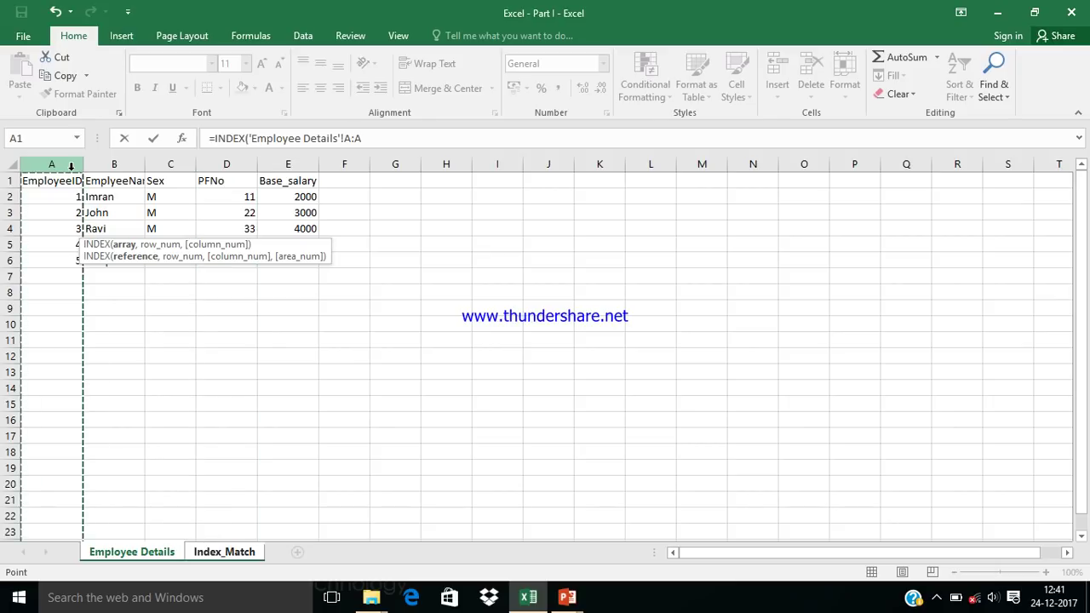
pyautogui.click(112, 165)
pyautogui.click(166, 166)
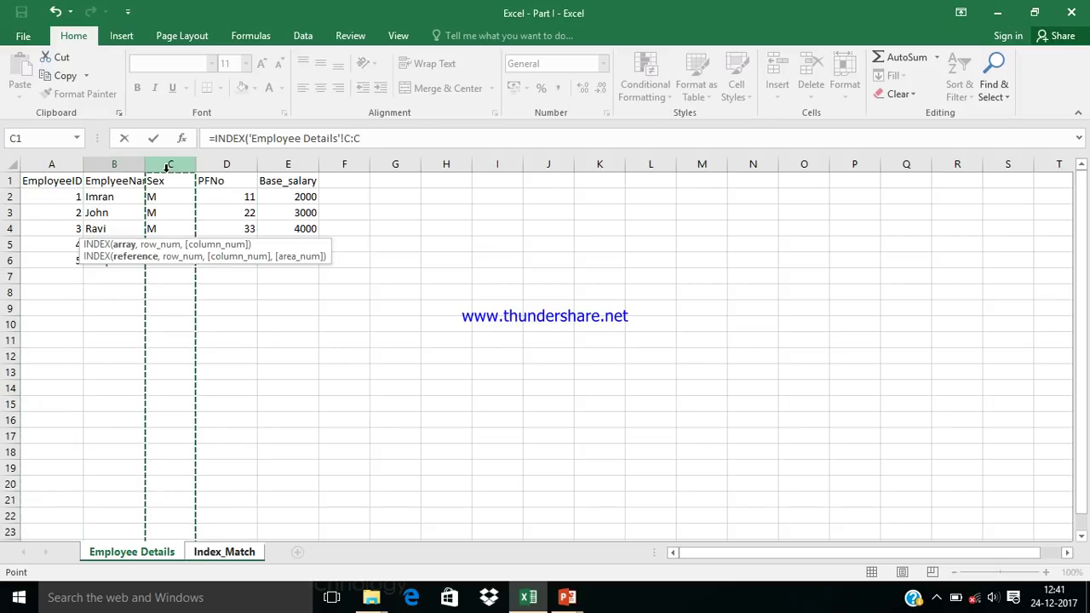
pyautogui.click(219, 166)
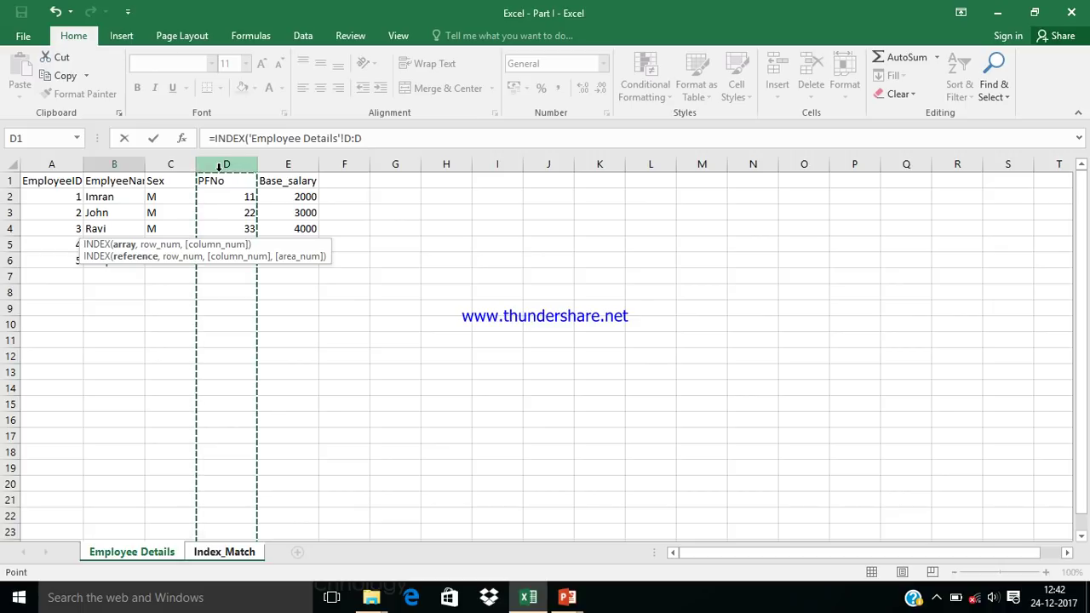
pyautogui.click(186, 161)
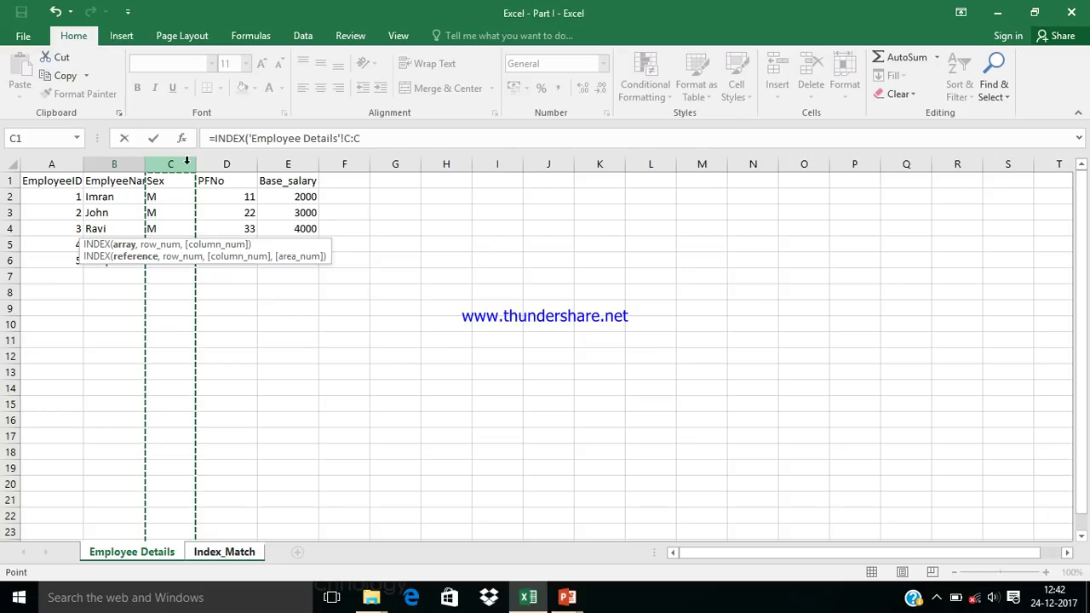
pyautogui.press('Right')
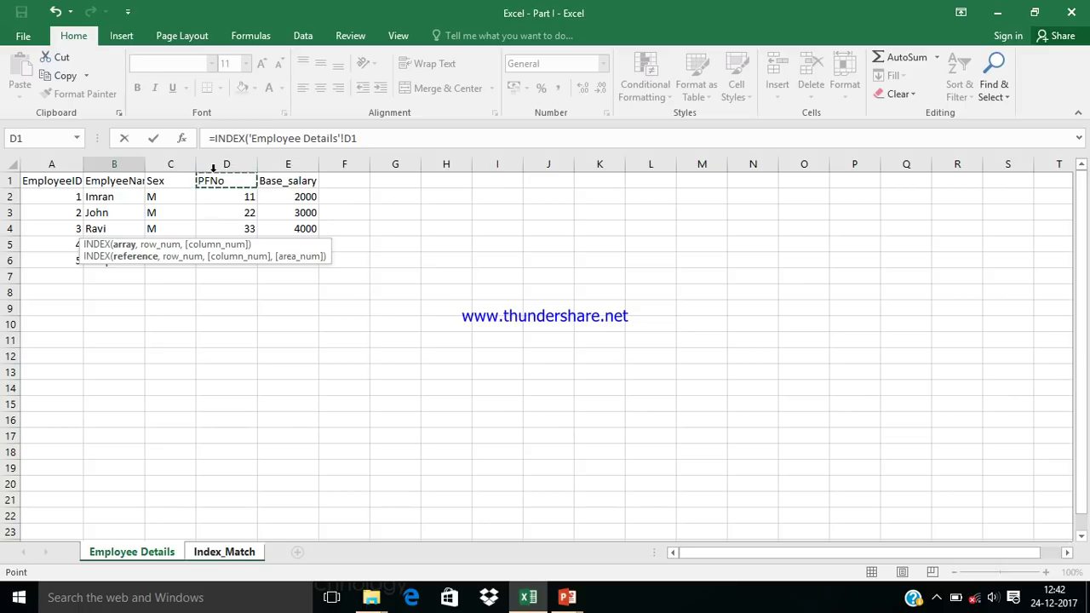
pyautogui.click(216, 166)
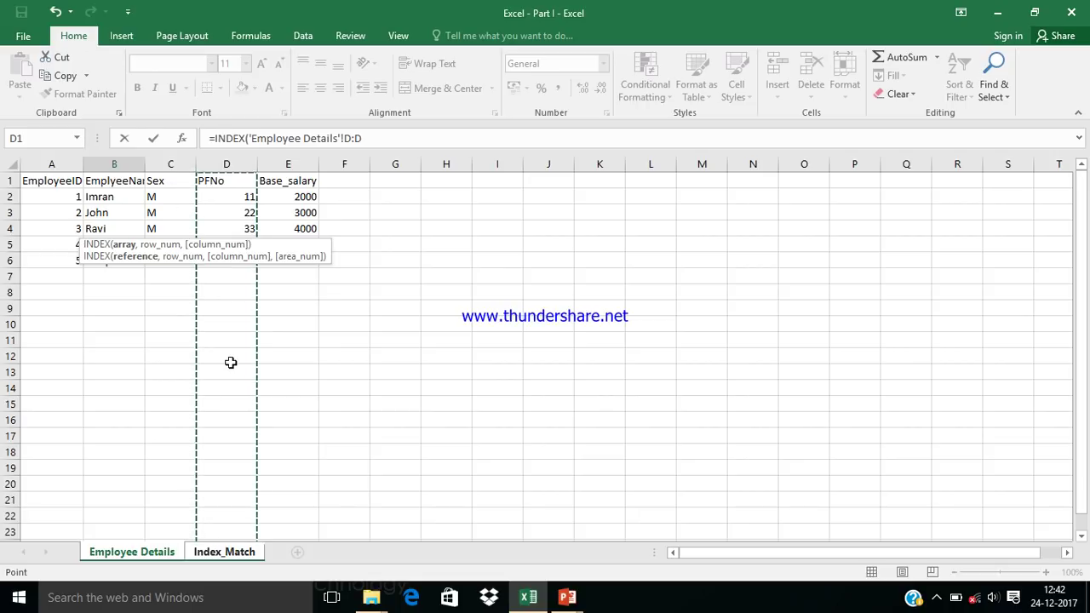
pyautogui.press('Escape')
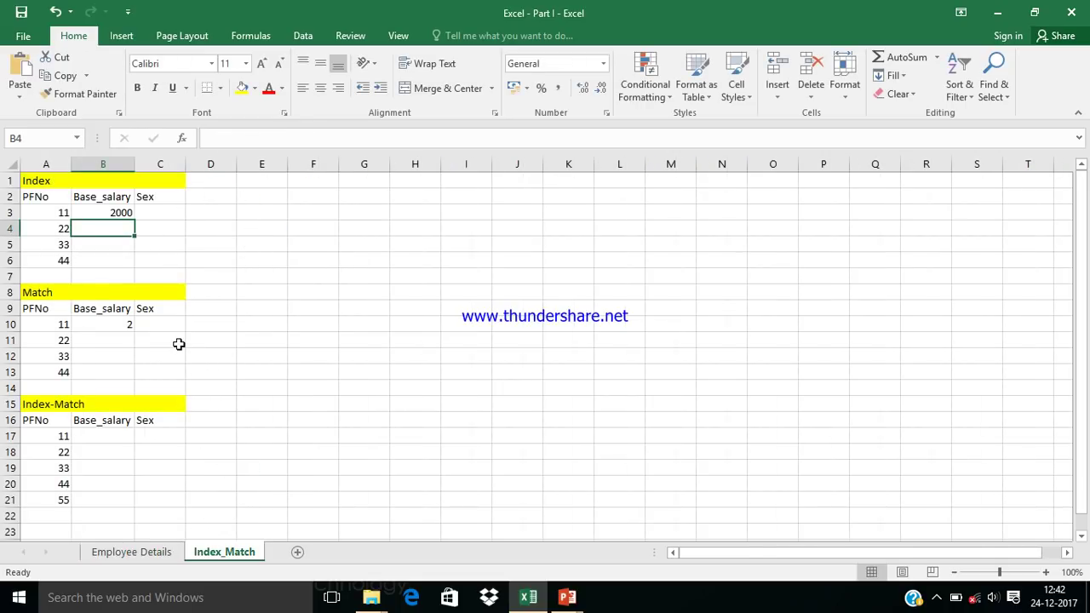
# Step: Start an INDEX formula in B4 of the Index_Match sheet with 'Employee Details'!E1:E5 as the array
pyautogui.write('=IN')
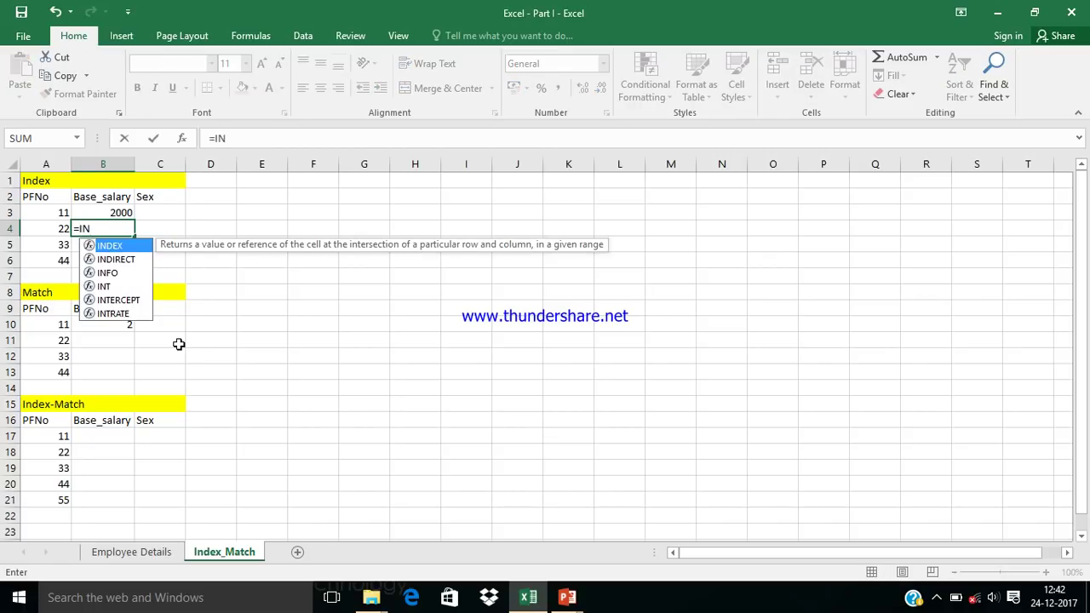
pyautogui.press('Tab')
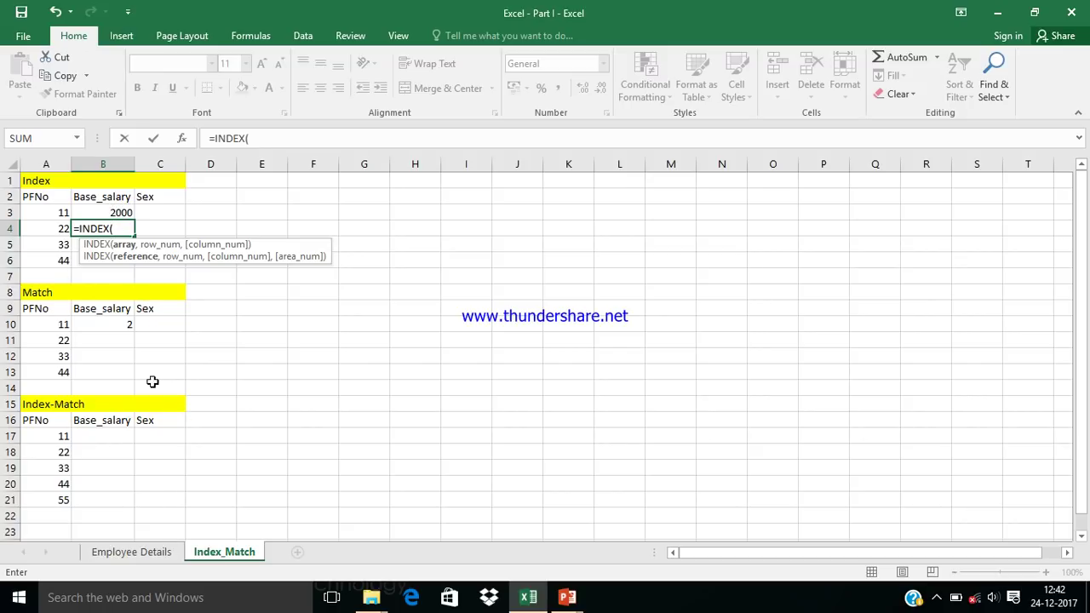
pyautogui.click(164, 554)
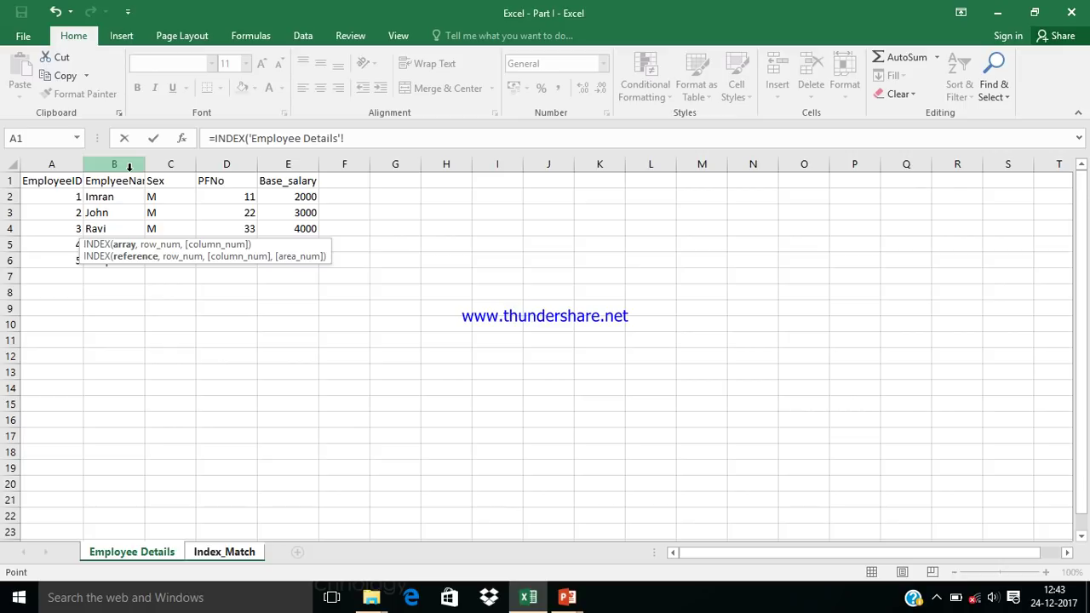
pyautogui.click(273, 167)
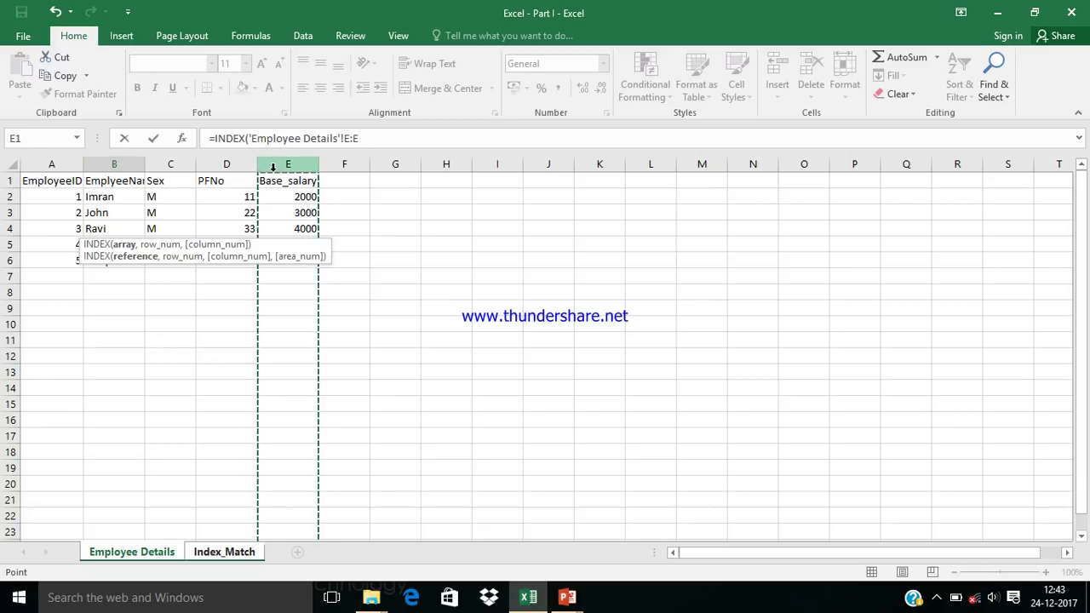
pyautogui.click(284, 182)
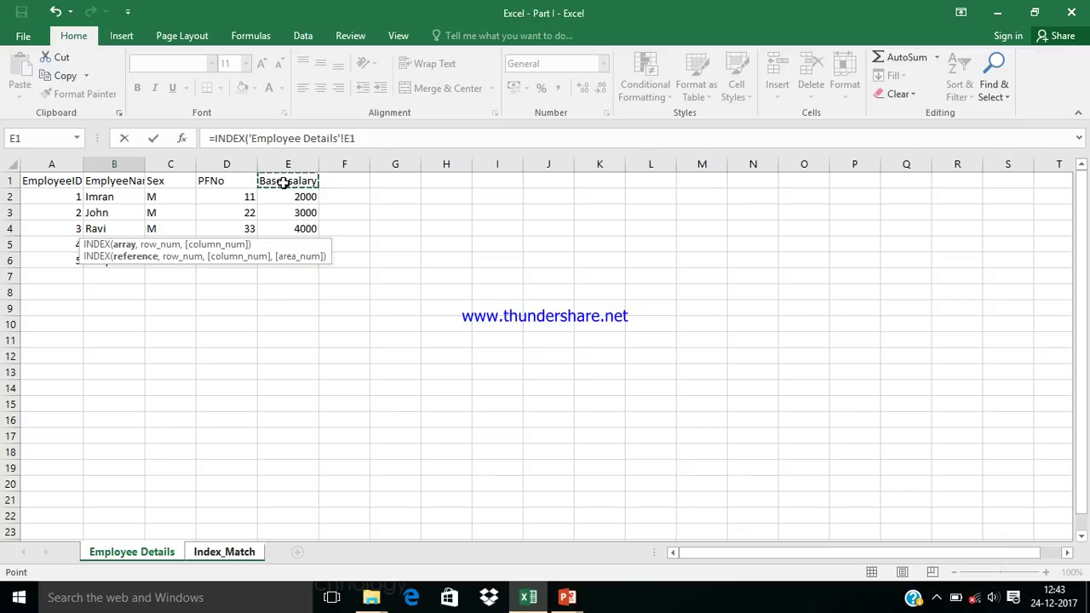
pyautogui.hotkey('shift', 'Down')
pyautogui.hotkey('shift', 'Down')
pyautogui.hotkey('shift', 'Down')
pyautogui.hotkey('shift', 'Down')
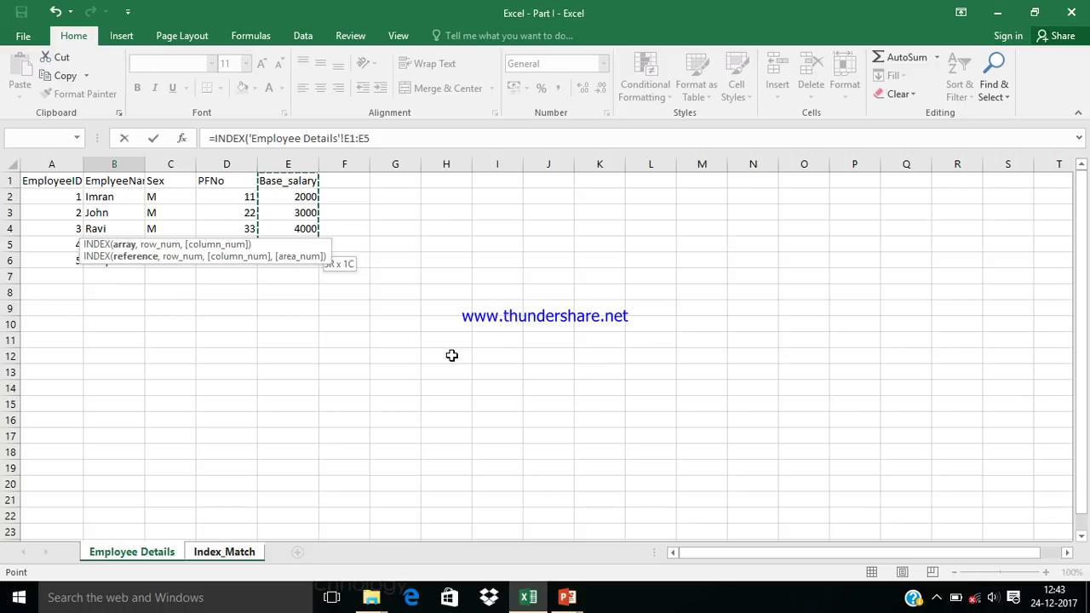
pyautogui.write(',')
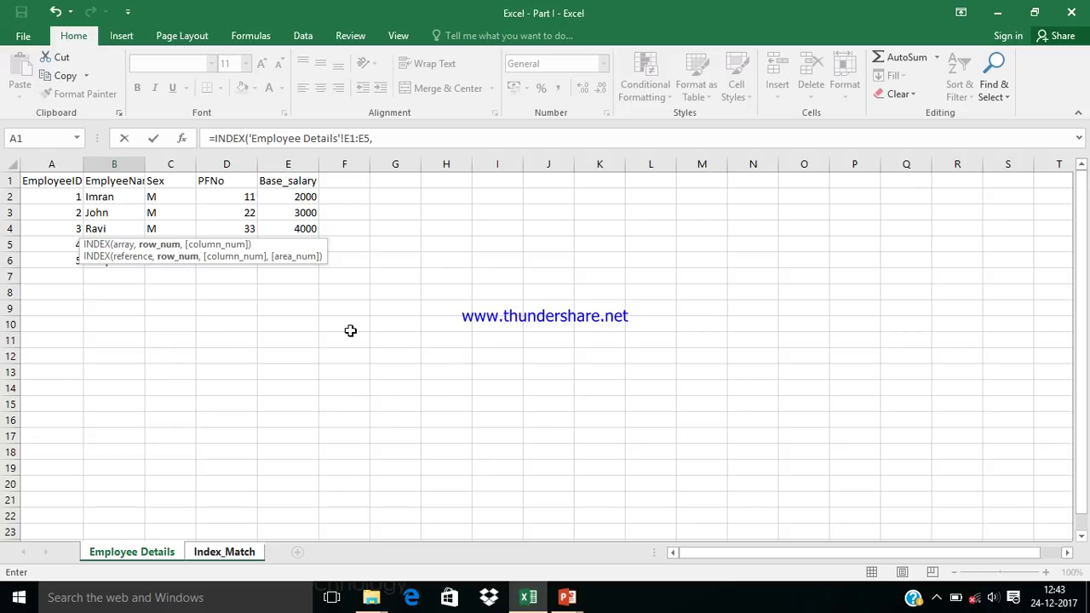
# Step: Complete the INDEX formula in B4 with row number 3 and column number 0, without any extra sheet reference
pyautogui.click(221, 553)
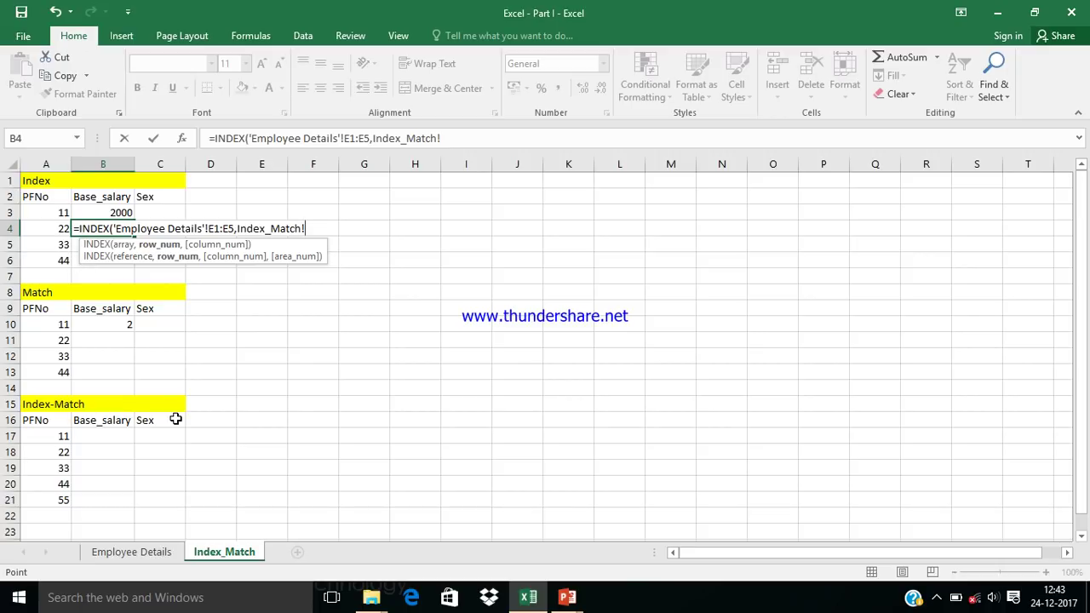
pyautogui.click(143, 552)
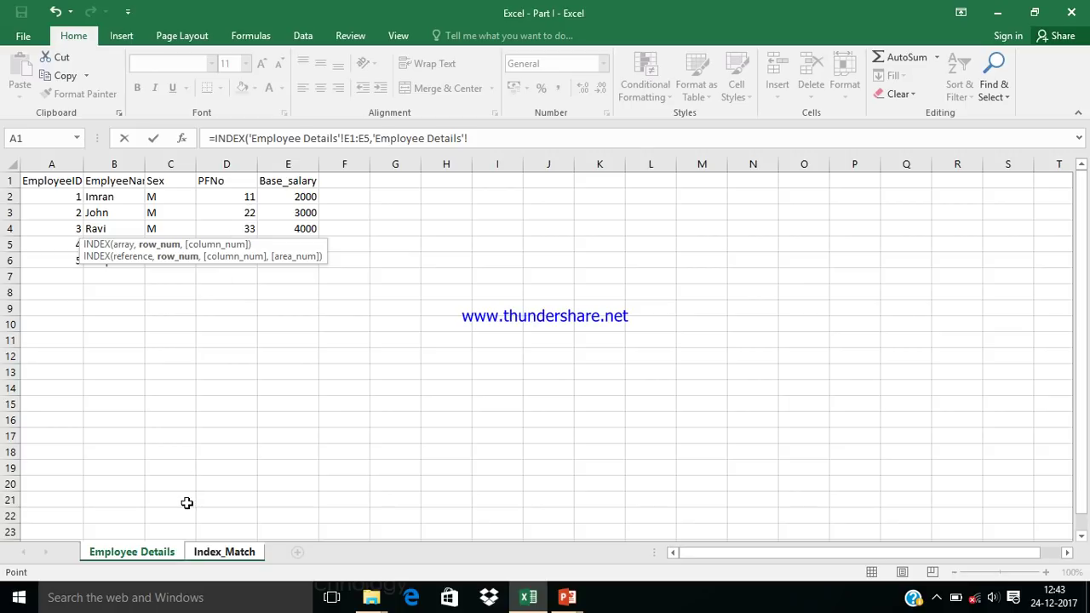
pyautogui.click(213, 547)
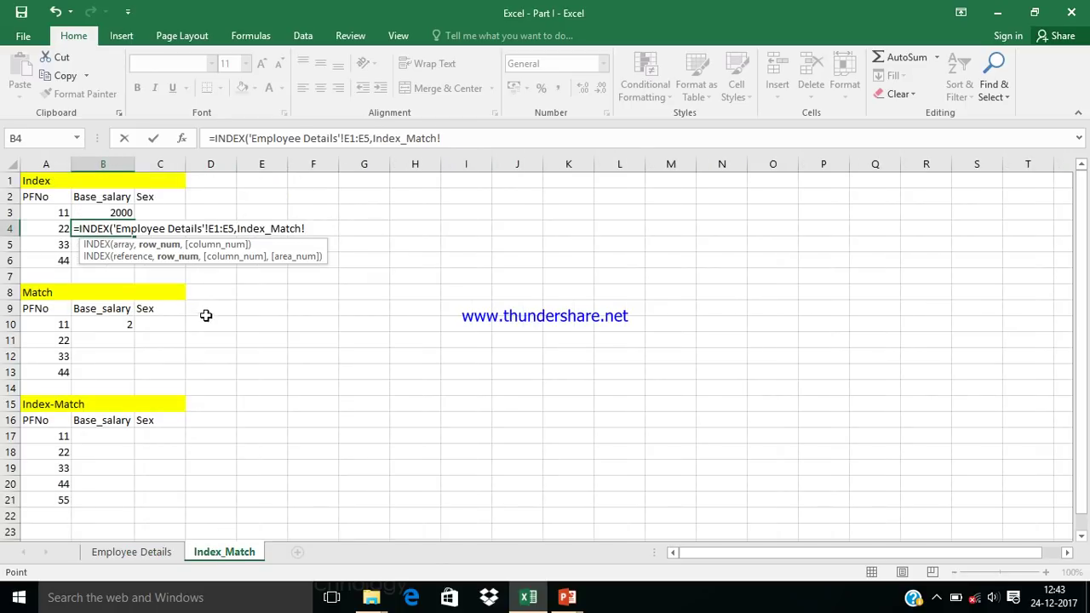
pyautogui.press('BackSpace')
pyautogui.press('BackSpace')
pyautogui.press('BackSpace')
pyautogui.press('BackSpace')
pyautogui.press('BackSpace')
pyautogui.press('BackSpace')
pyautogui.press('BackSpace')
pyautogui.press('BackSpace')
pyautogui.press('BackSpace')
pyautogui.press('BackSpace')
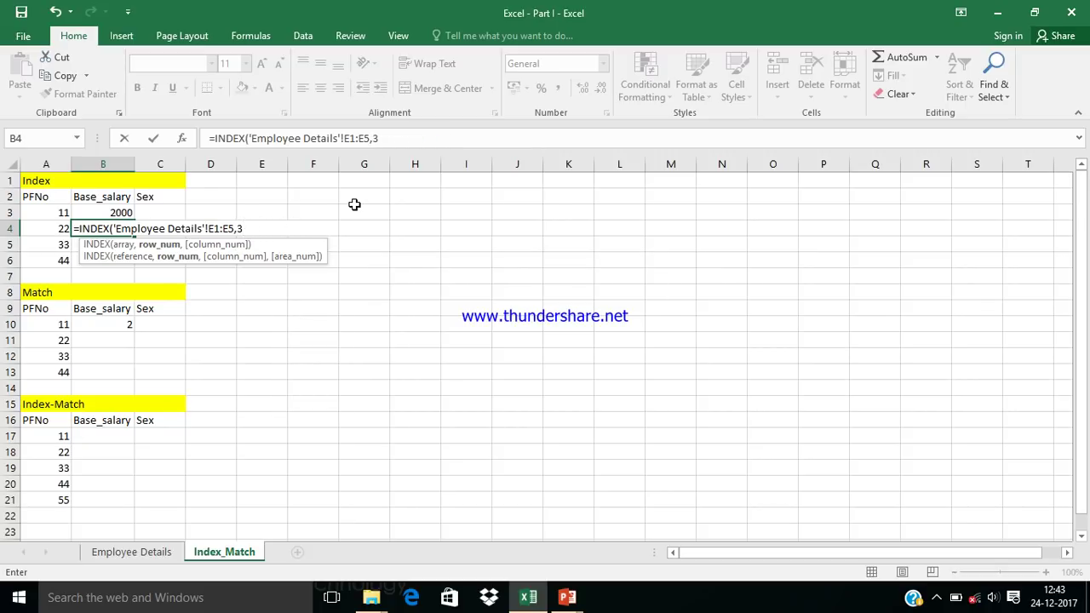
pyautogui.write(',0')
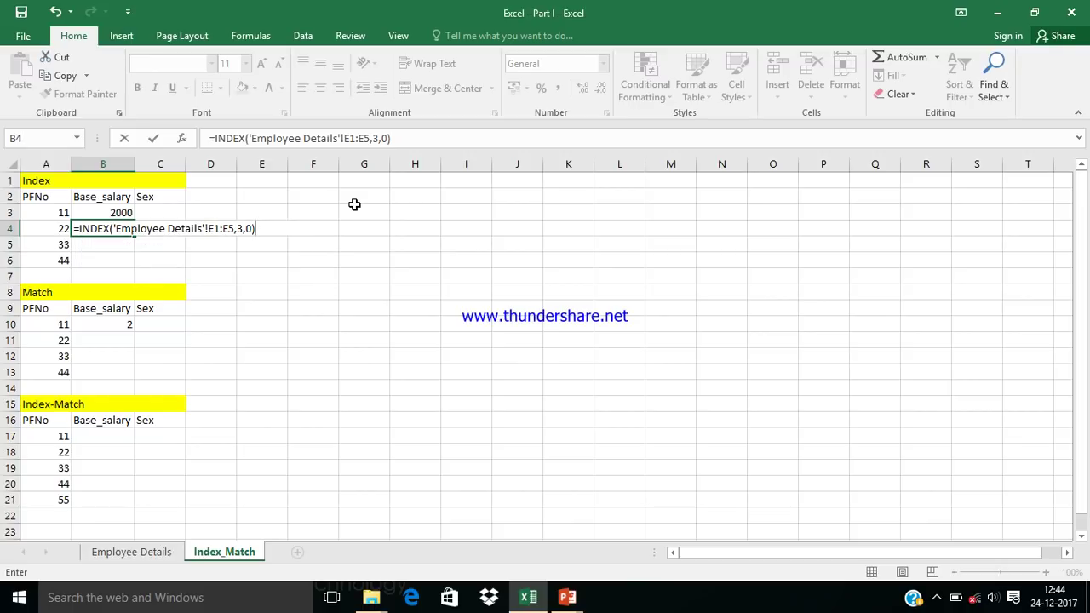
pyautogui.press('Return')
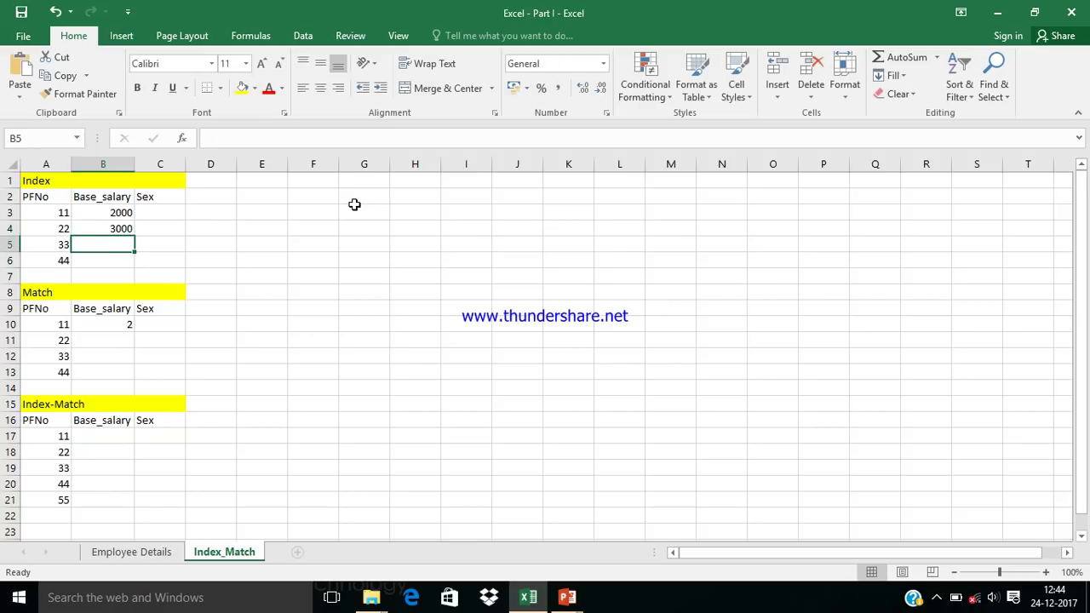
# Step: Compare the formula result in B4 with the base salary of PFNo 22 on the Employee Details sheet
pyautogui.press('Up')
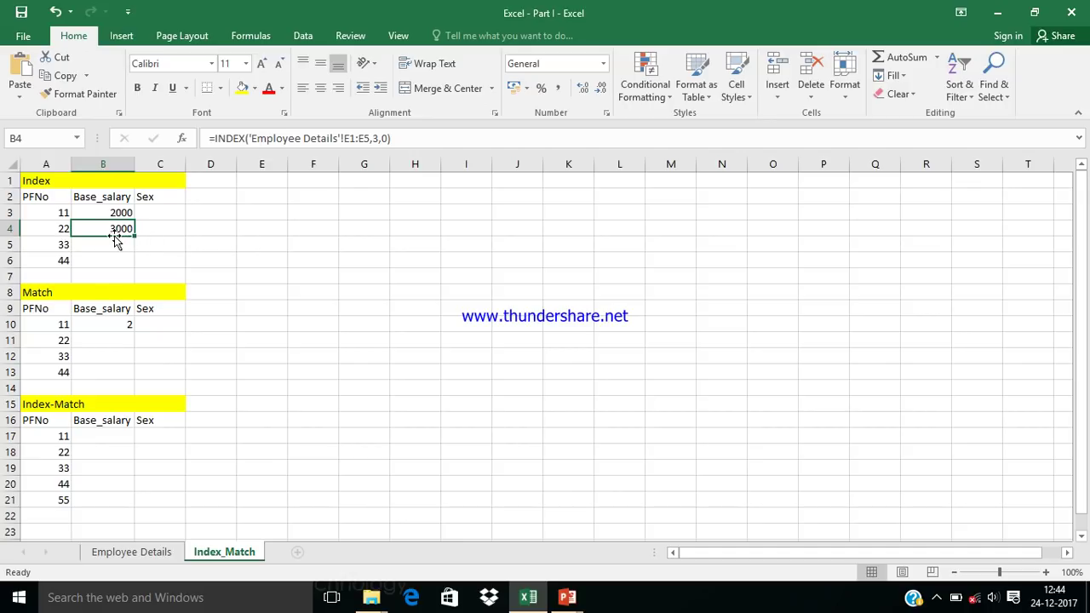
pyautogui.click(132, 552)
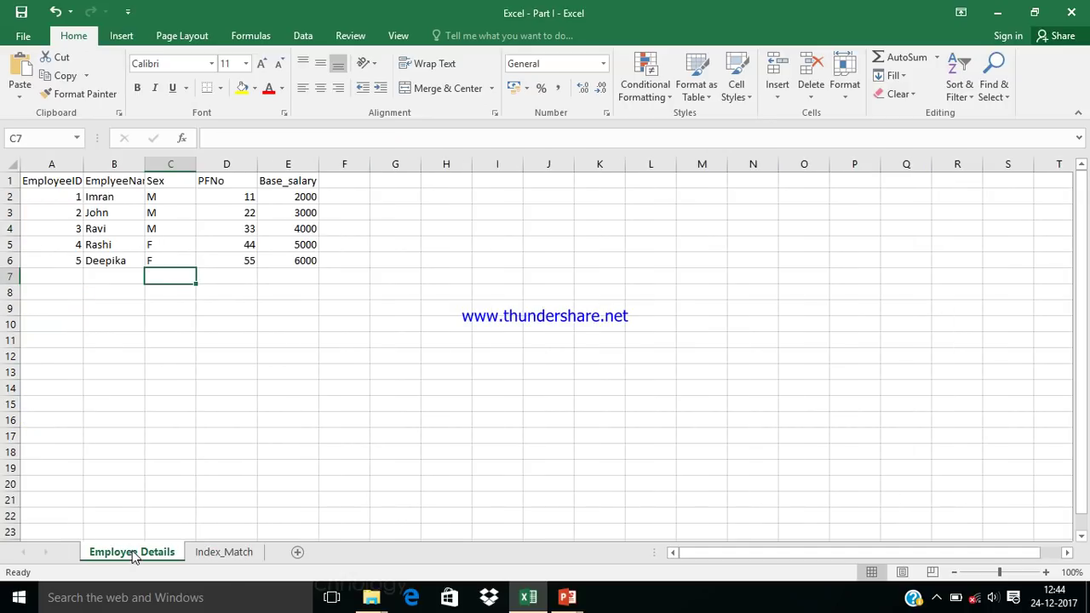
pyautogui.click(251, 216)
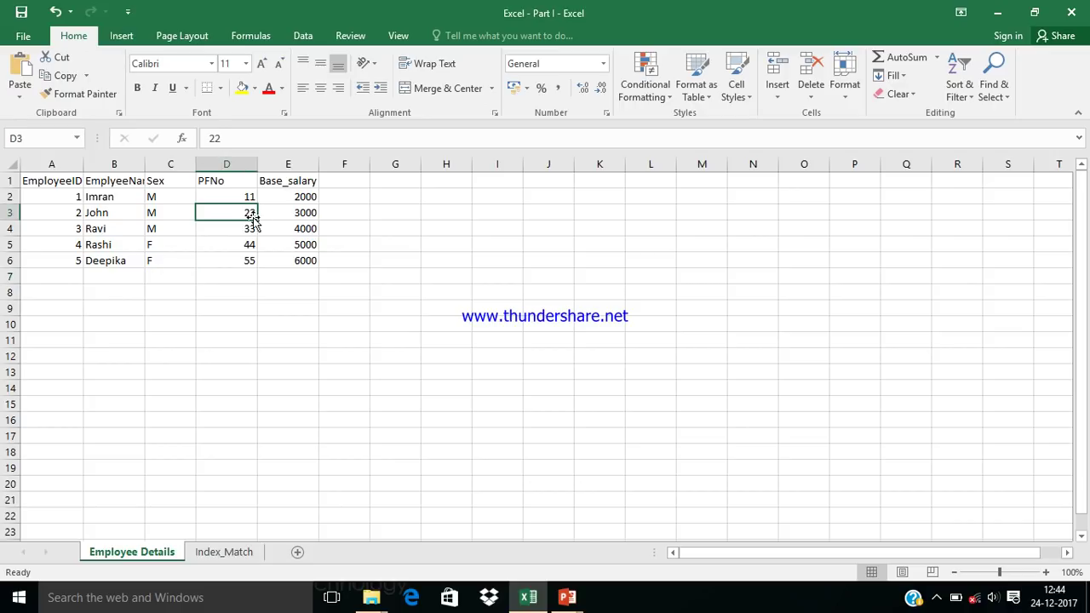
pyautogui.hotkey('shift', 'Right')
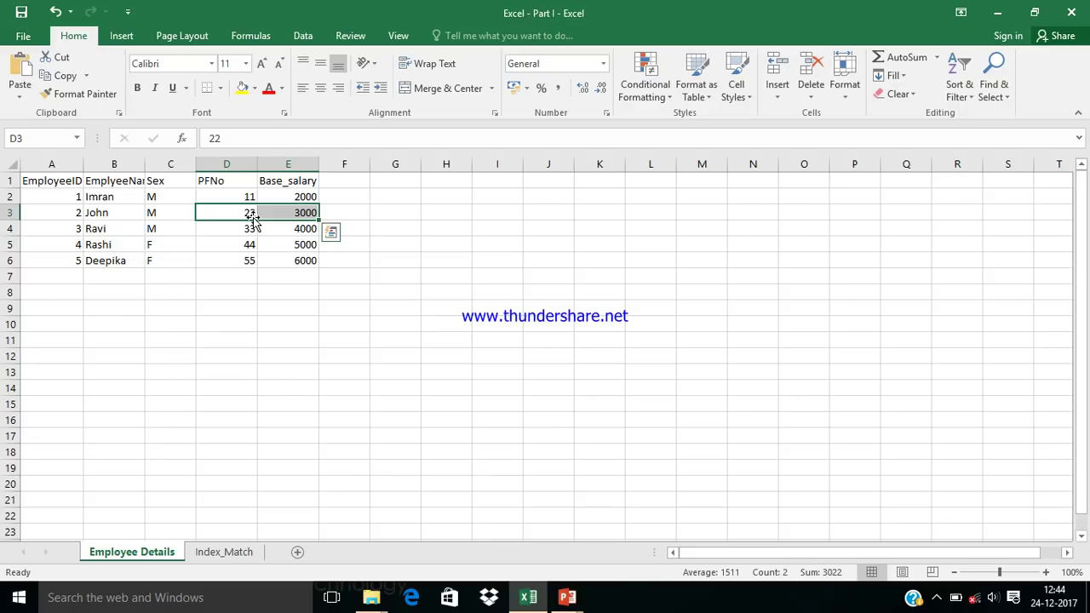
pyautogui.click(225, 554)
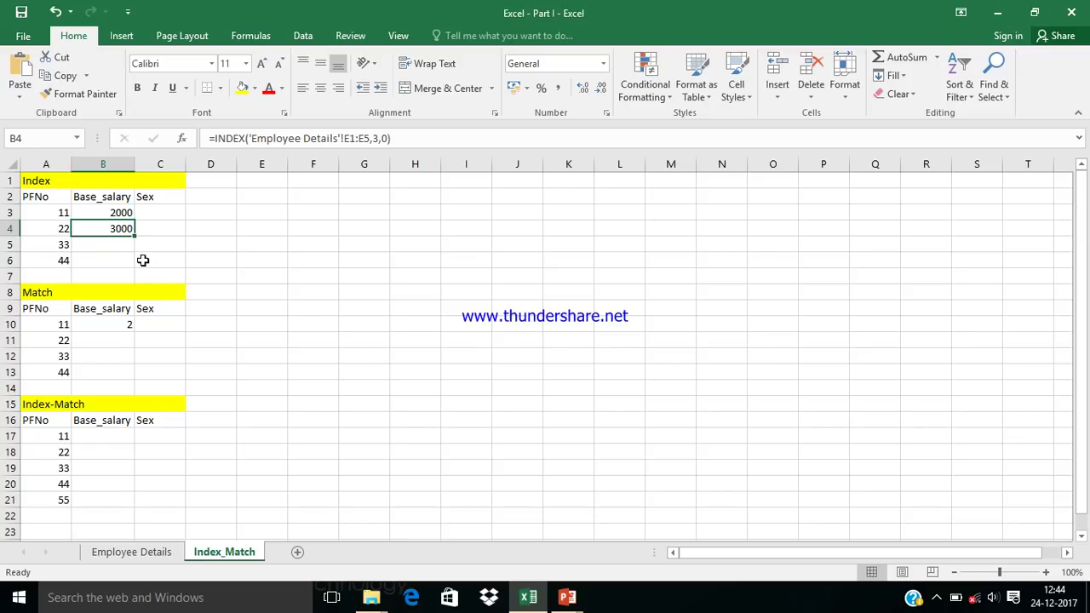
# Step: Start a MATCH formula in B11 of the Index_Match sheet with A11 as the lookup value
pyautogui.click(102, 330)
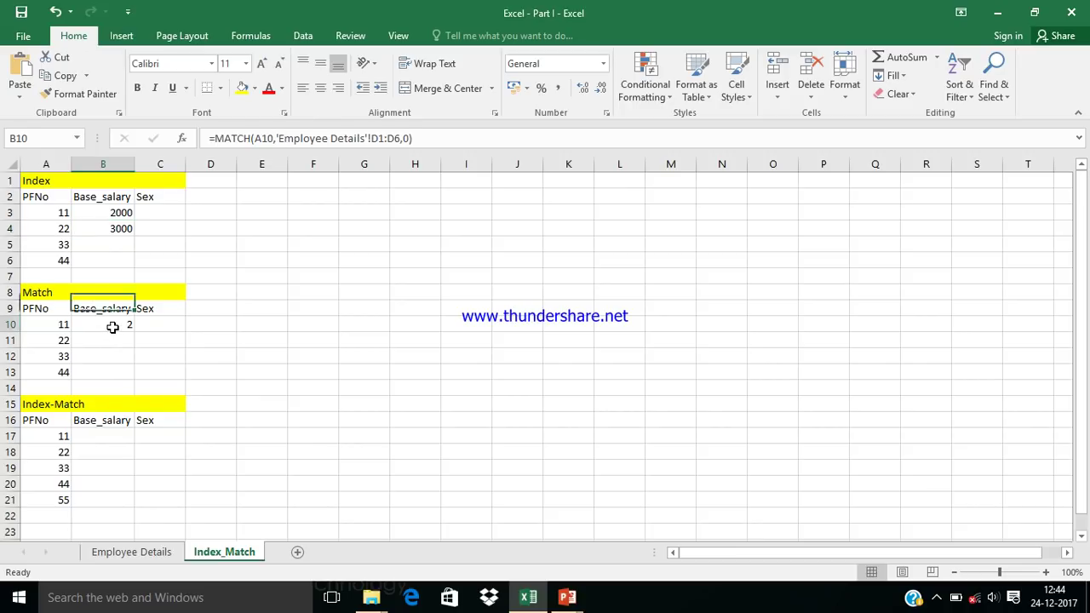
pyautogui.click(114, 338)
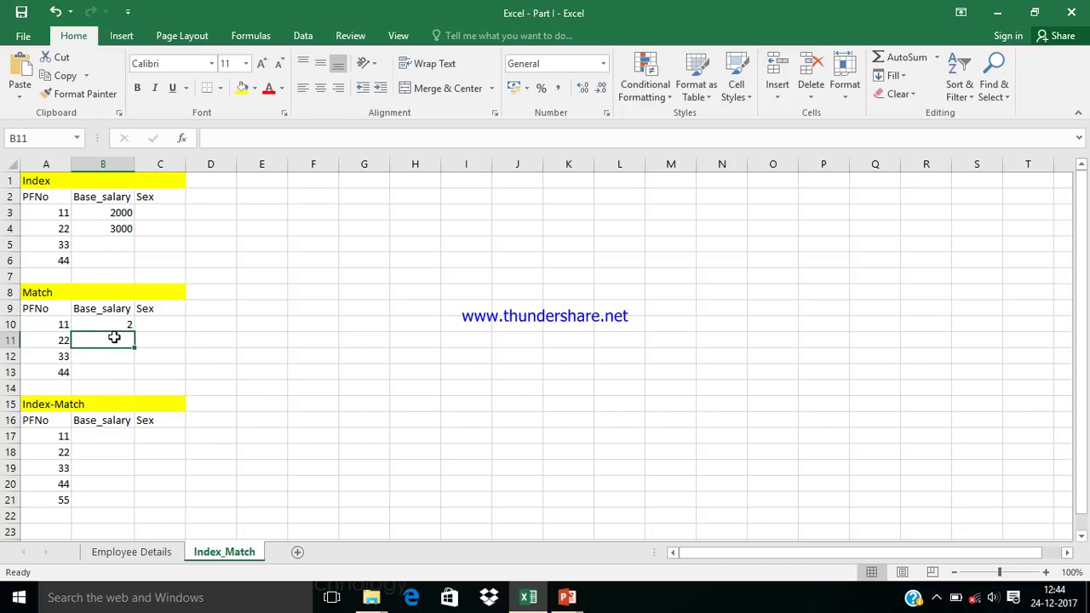
pyautogui.write('=')
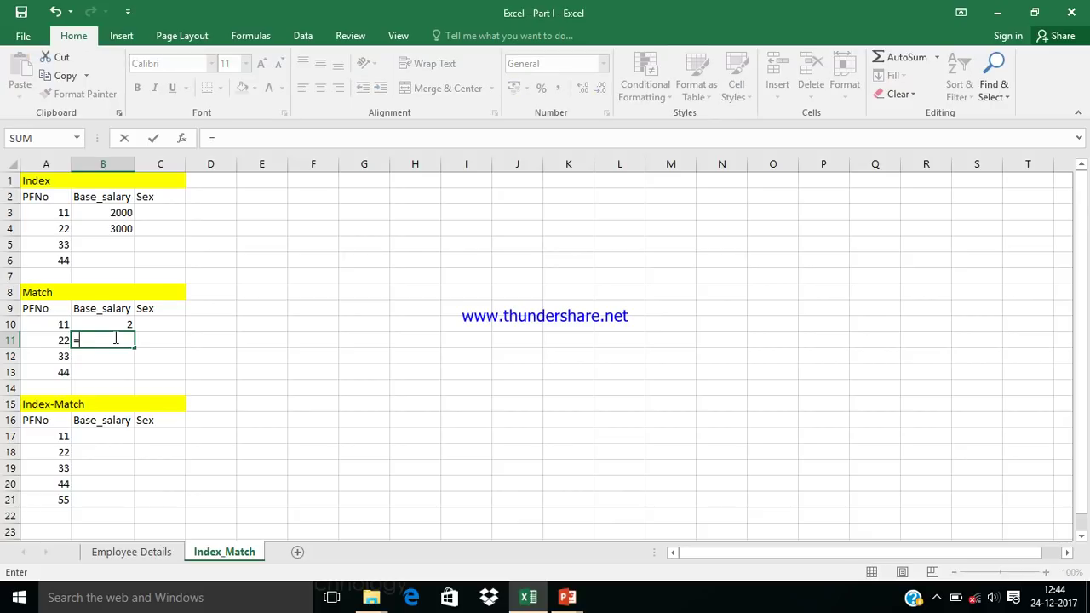
pyautogui.write('M')
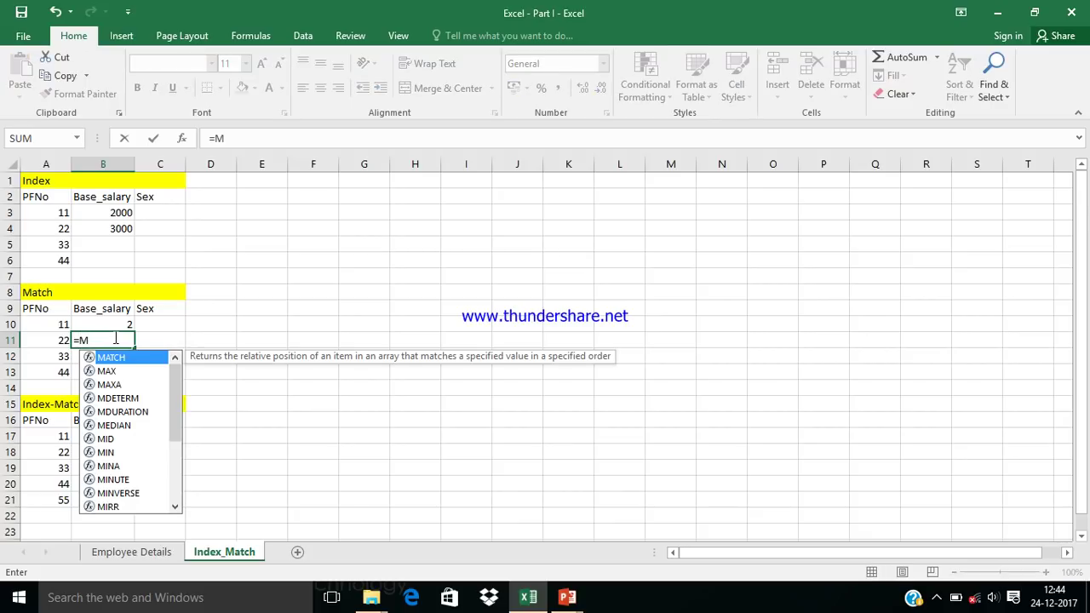
pyautogui.press('Tab')
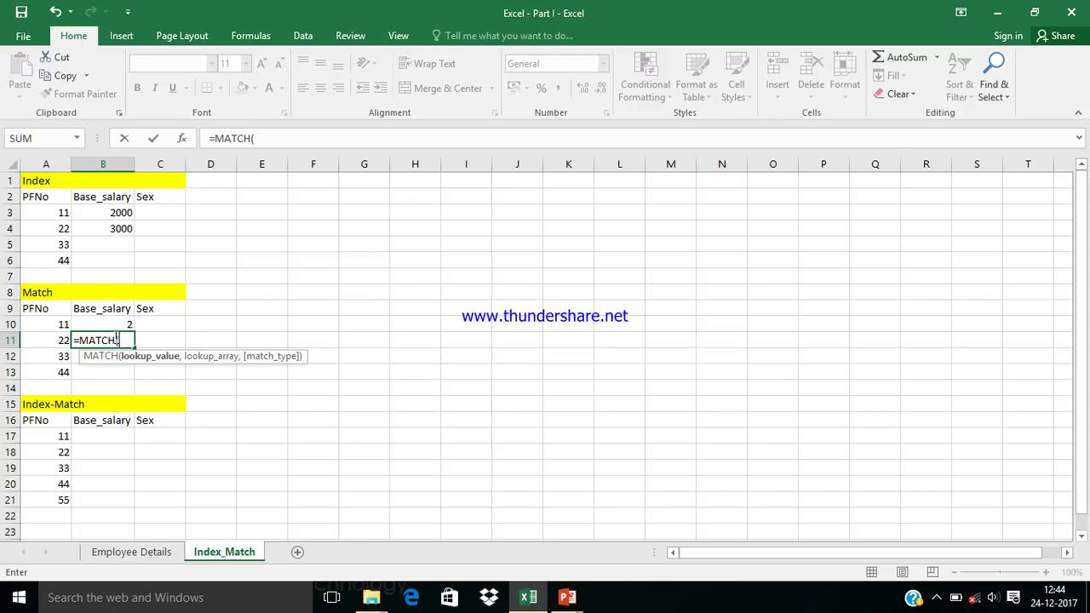
pyautogui.click(49, 341)
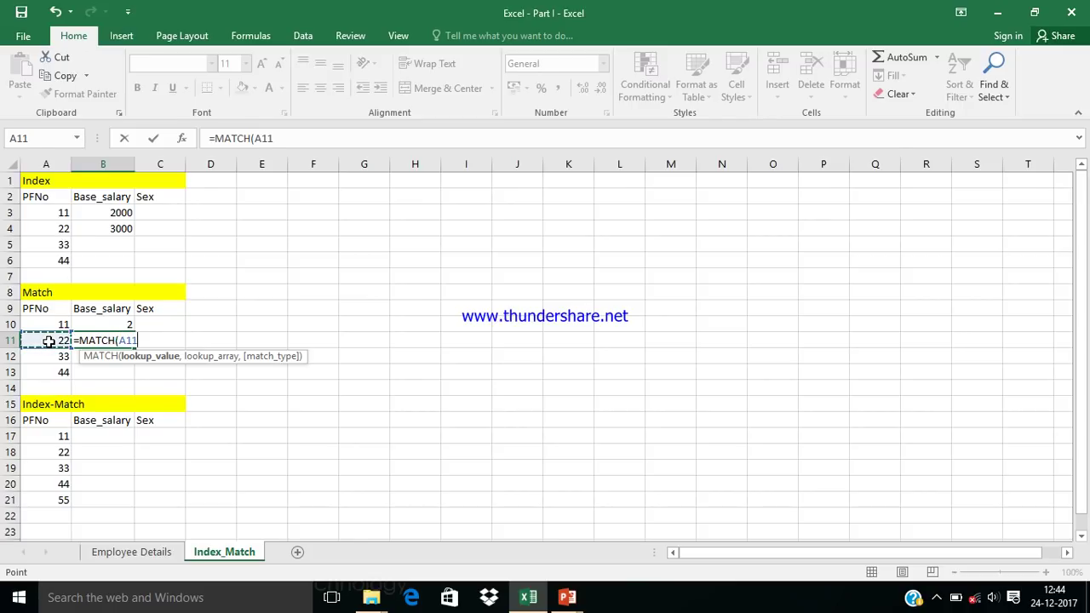
pyautogui.write(',')
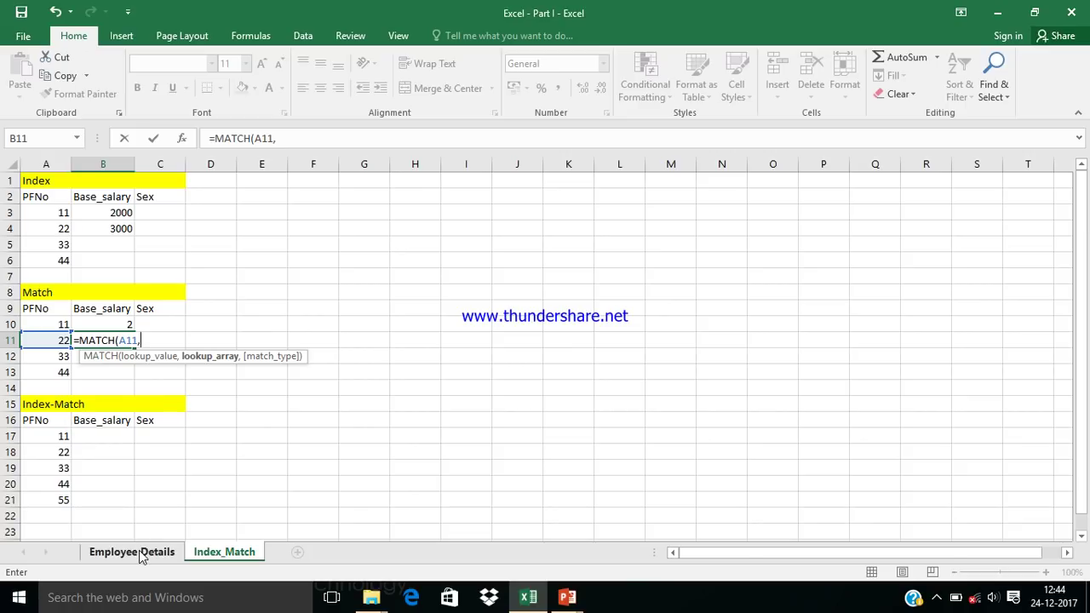
# Step: Use D1:D6, the PFNo column of the Employee Details sheet, as the MATCH lookup array
pyautogui.click(136, 552)
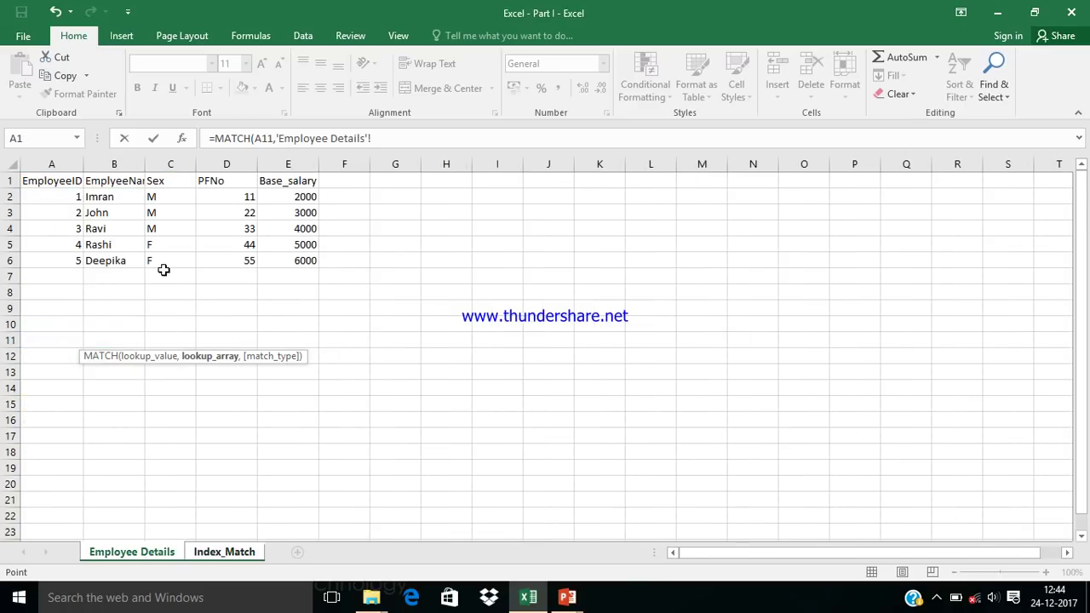
pyautogui.click(229, 185)
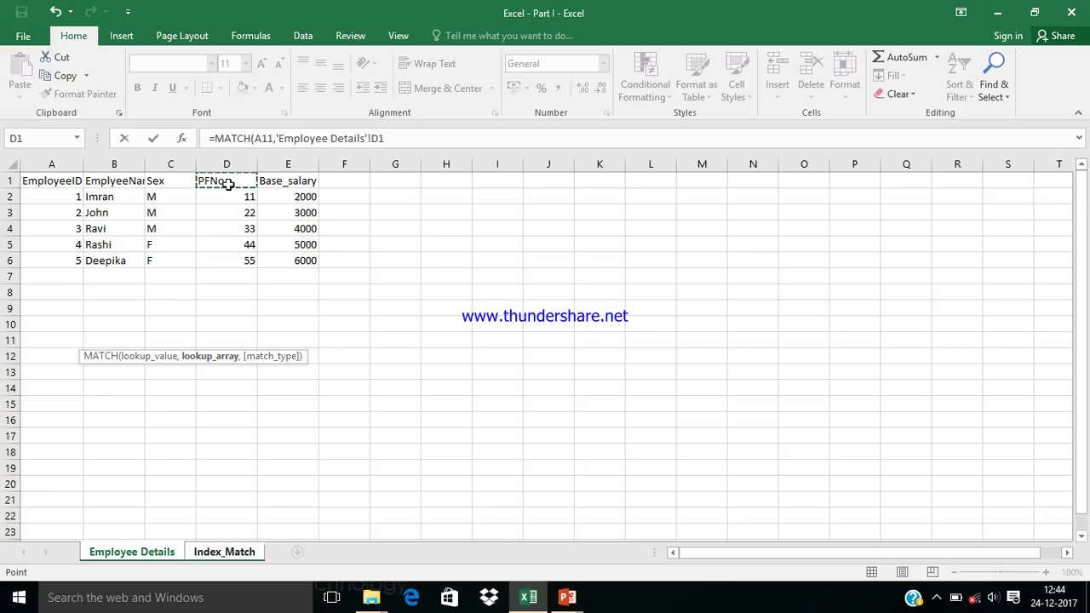
pyautogui.hotkey('shift', 'Down')
pyautogui.hotkey('shift', 'Down')
pyautogui.hotkey('shift', 'Down')
pyautogui.hotkey('shift', 'Down')
pyautogui.hotkey('shift', 'Down')
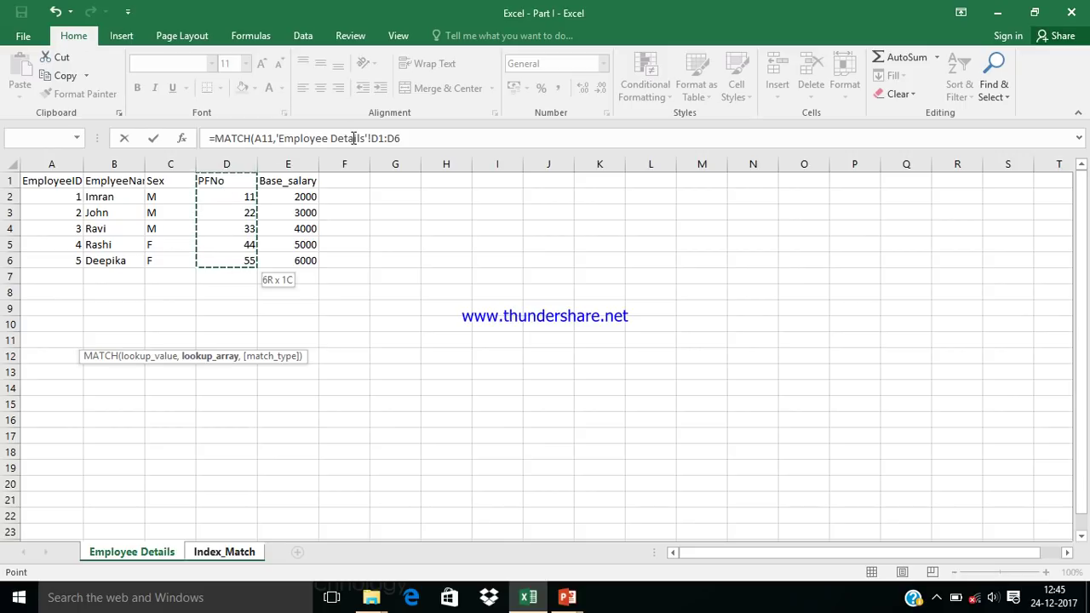
# Step: Complete the MATCH formula in B11 with match type 0 for an exact match
pyautogui.click(409, 140)
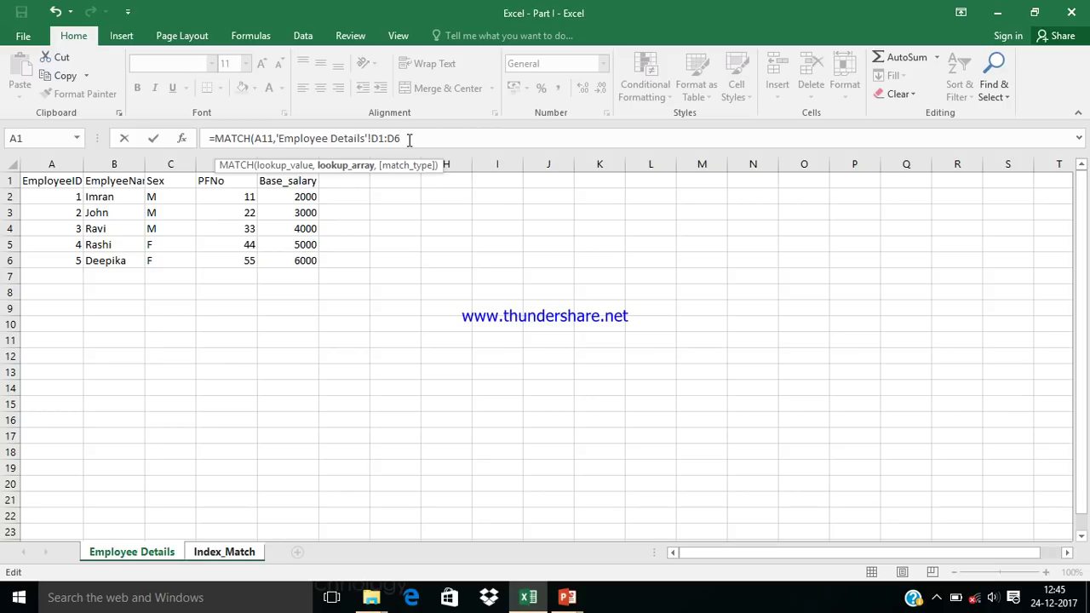
pyautogui.write(',')
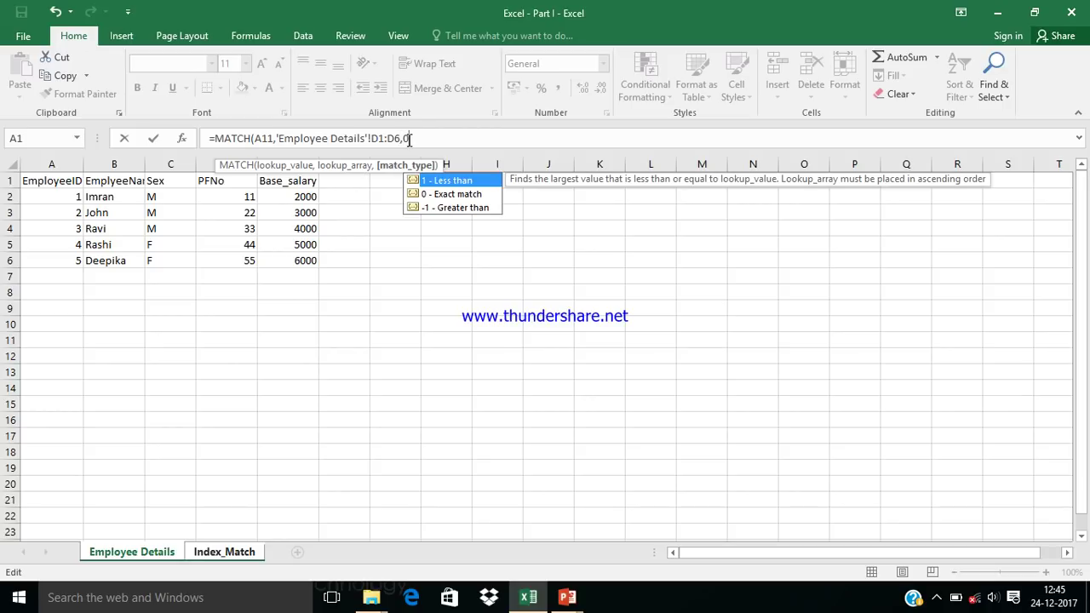
pyautogui.write('0)')
pyautogui.press('Return')
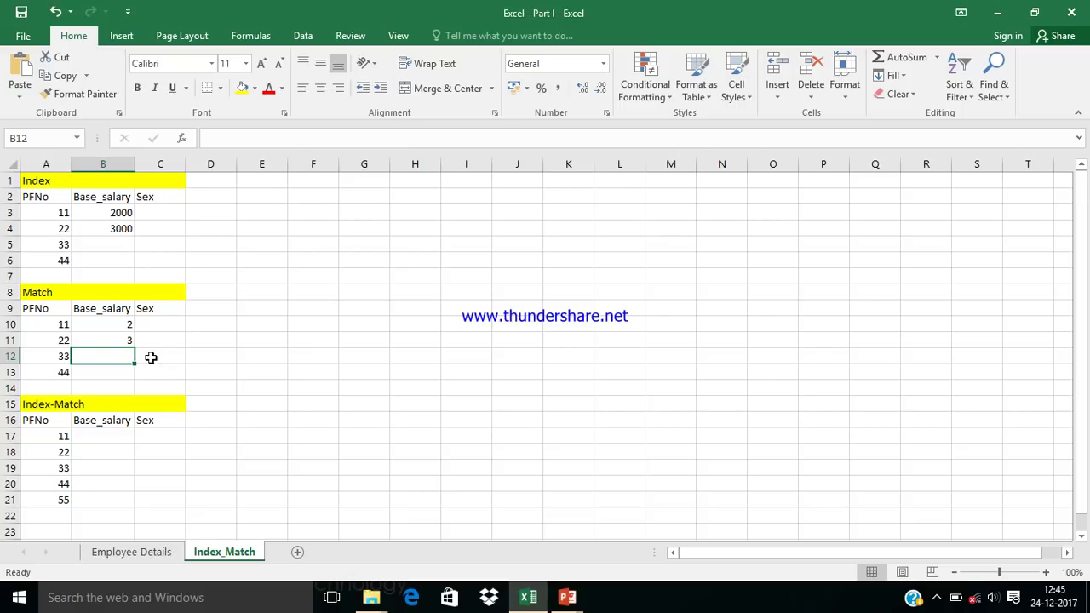
# Step: Compare the MATCH formula in B11 with the row number argument of the INDEX formula in B4
pyautogui.click(125, 340)
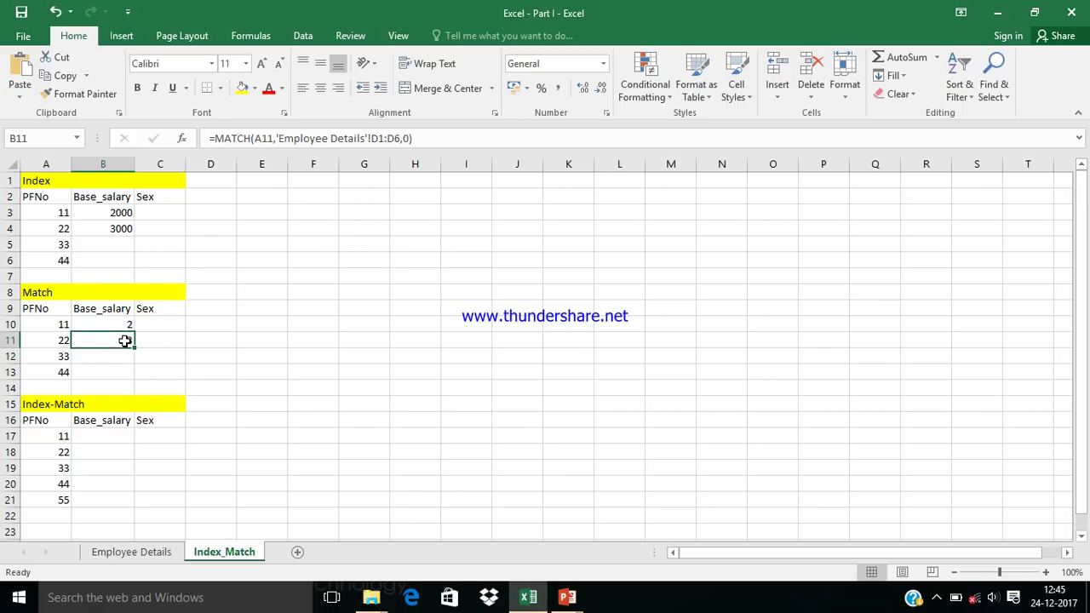
pyautogui.click(124, 228)
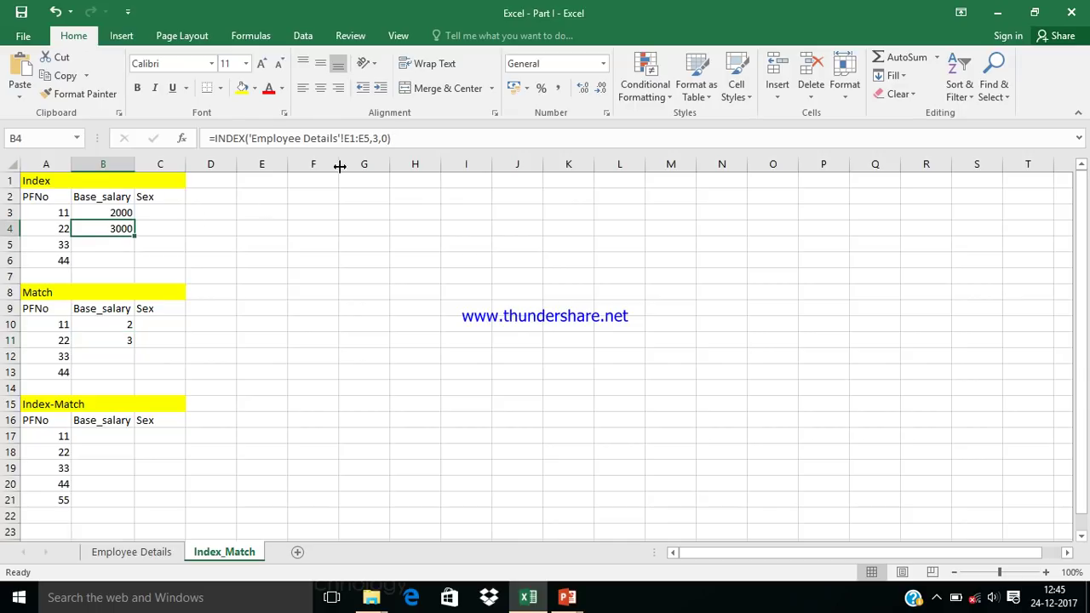
pyautogui.click(378, 139)
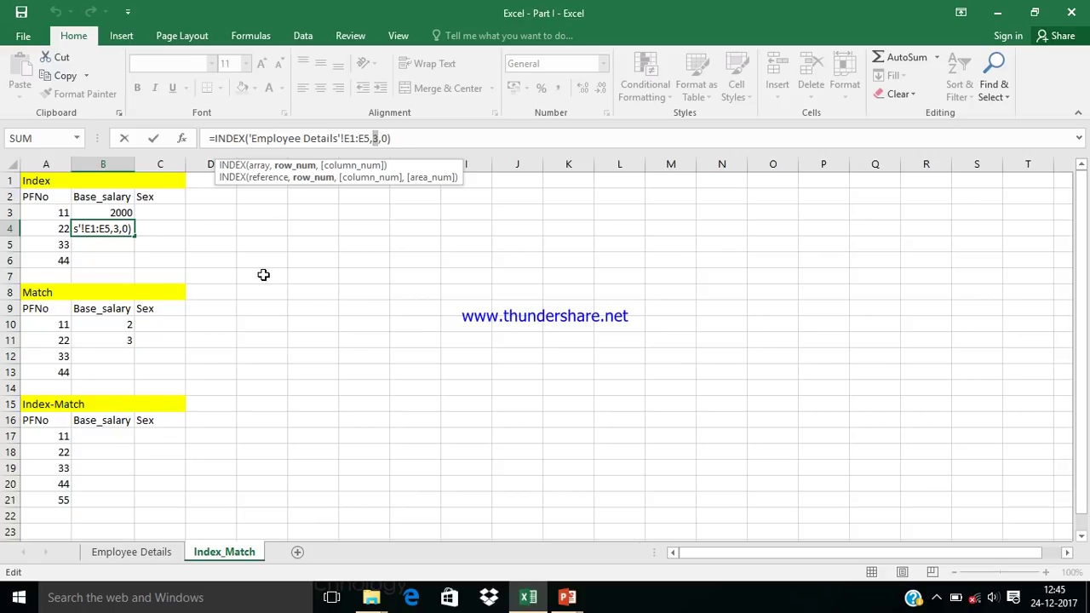
pyautogui.hotkey('ctrl', 'Return')
pyautogui.click(406, 142)
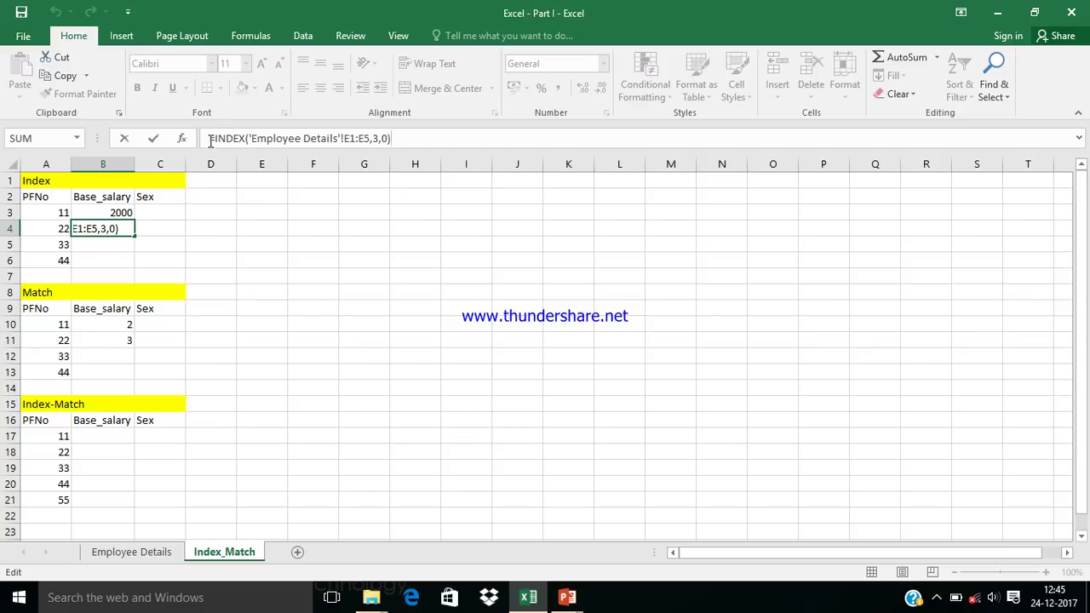
pyautogui.hotkey('ctrl', 'Return')
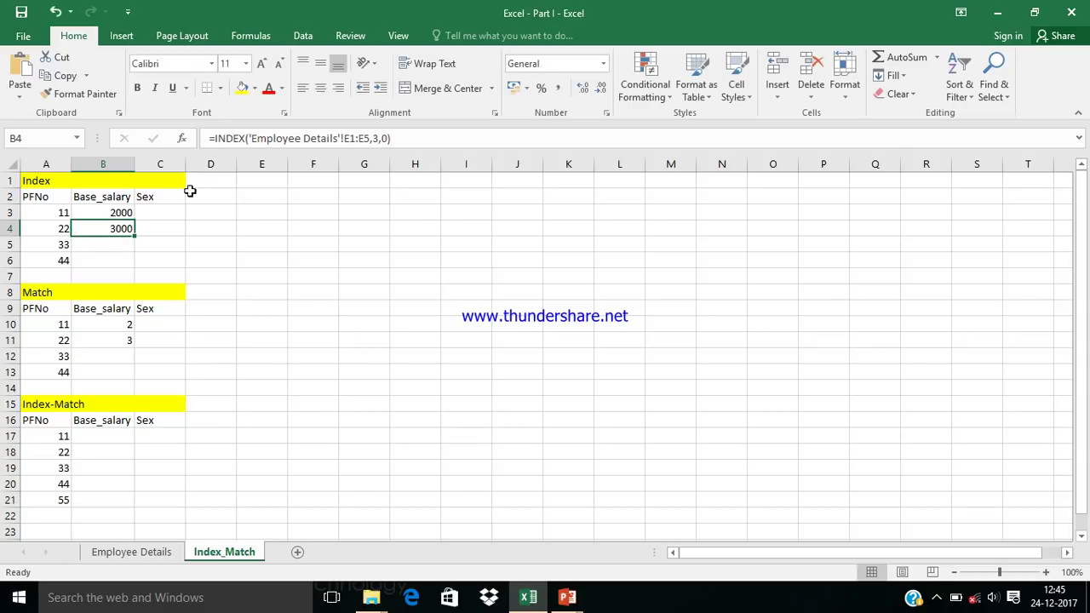
# Step: Copy the text of the INDEX formula in B3, leaving the cell unedited
pyautogui.click(119, 213)
pyautogui.click(401, 140)
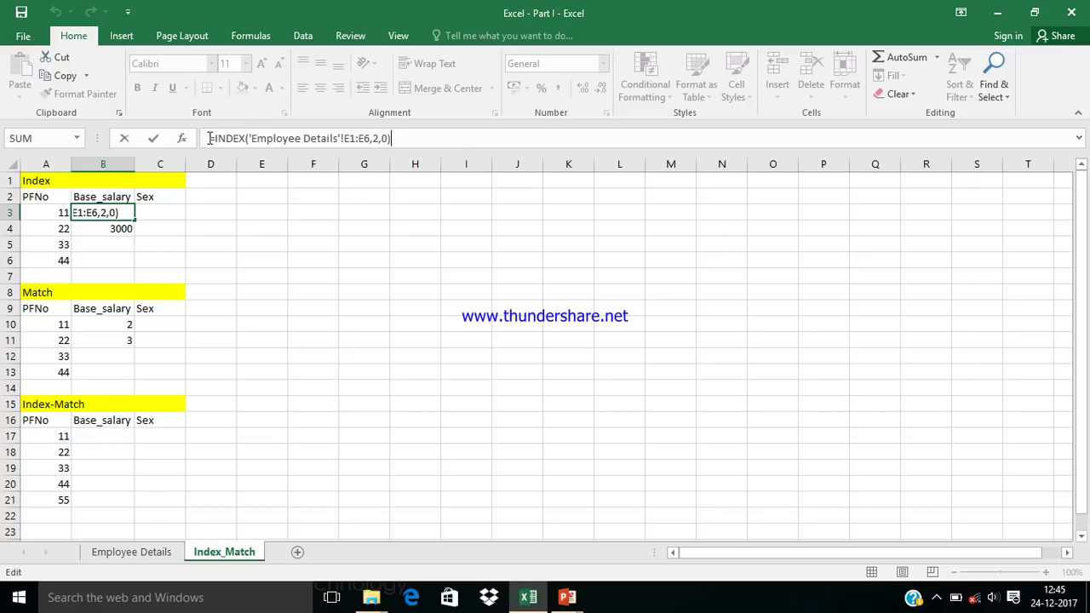
pyautogui.moveTo(210, 138); pyautogui.dragTo(392, 138)
pyautogui.hotkey('ctrl', 'c')
pyautogui.press('Escape')
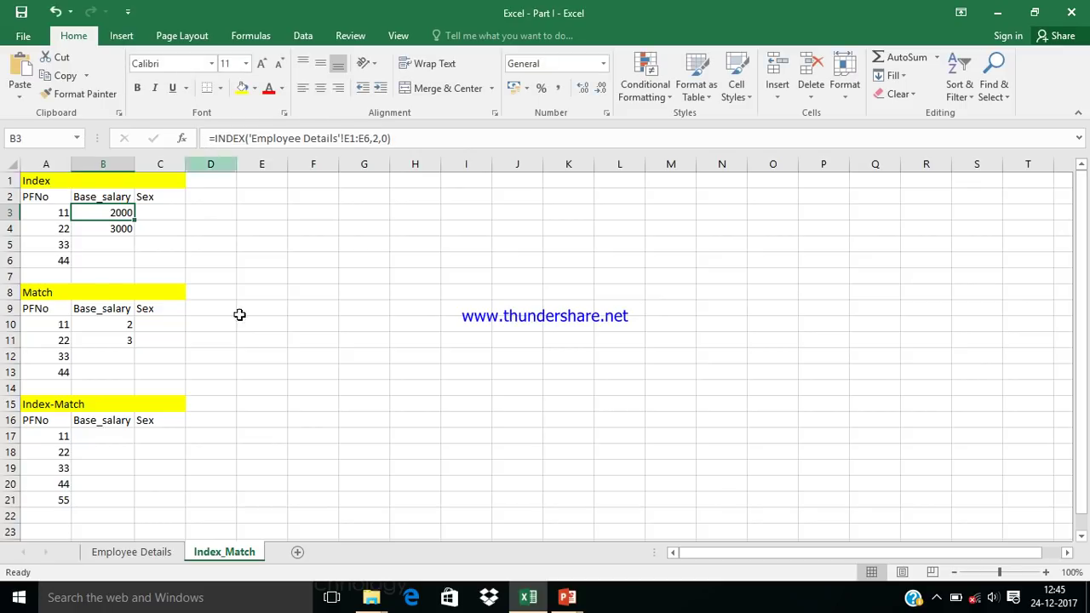
pyautogui.click(119, 423)
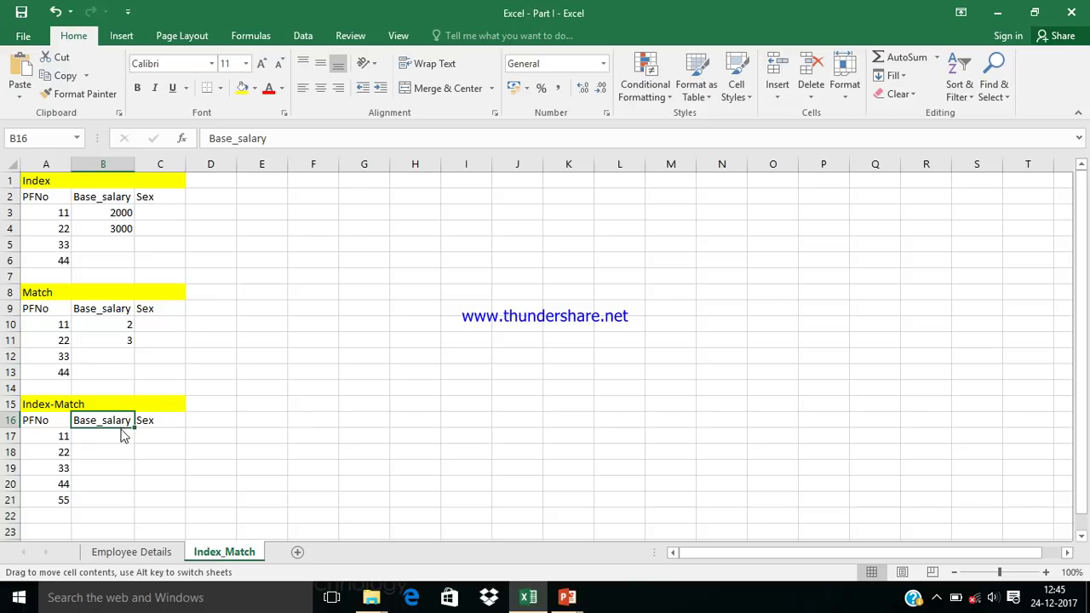
pyautogui.moveTo(122, 435); pyautogui.dragTo(118, 434)
pyautogui.hotkey('ctrl', 'z')
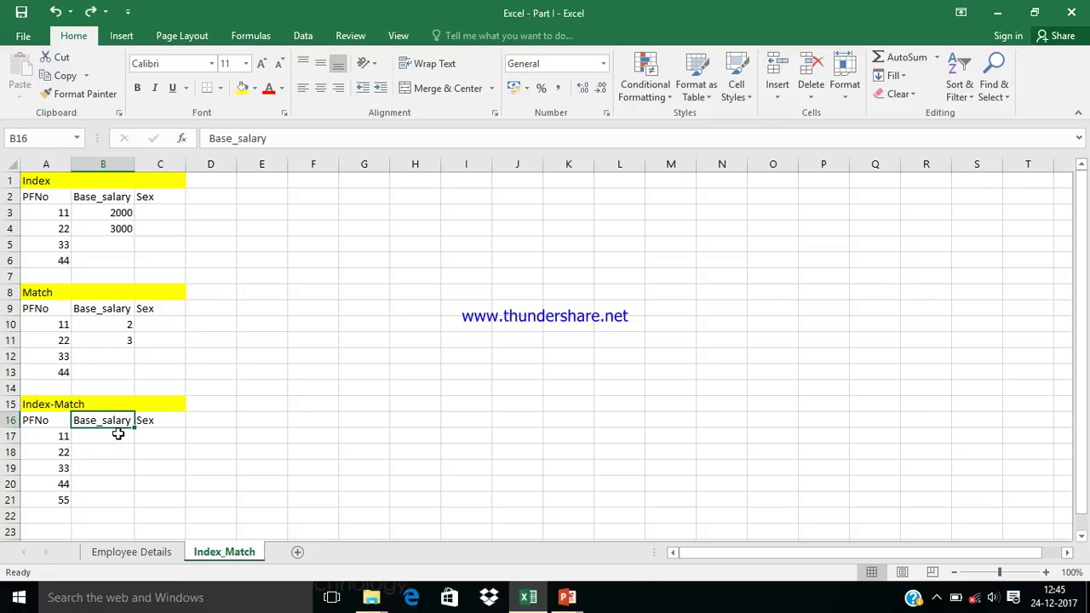
pyautogui.click(116, 437)
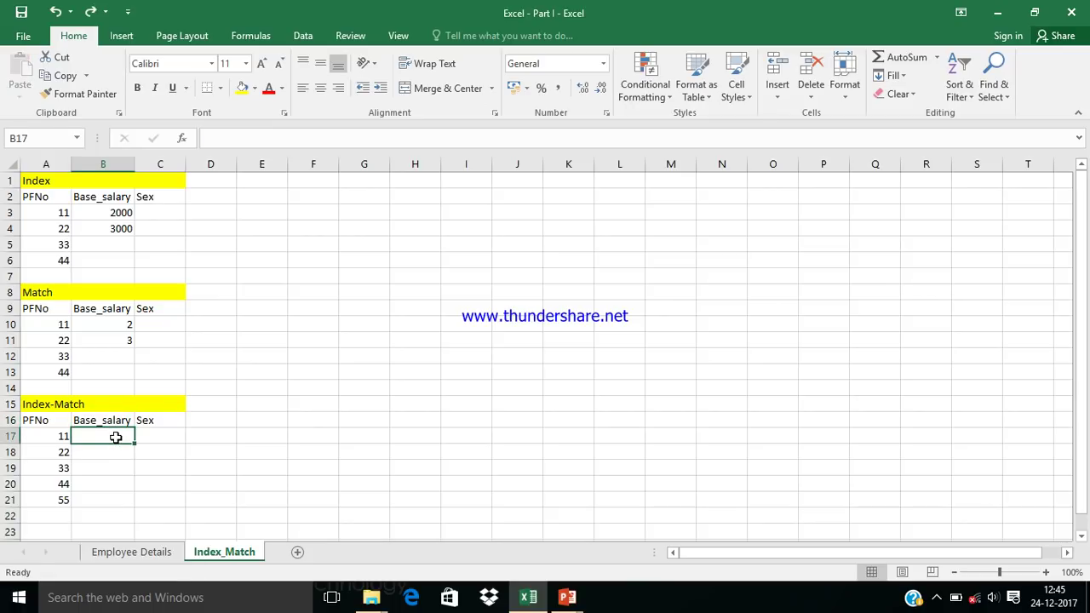
pyautogui.press('XF86MonBrightnessDown')
# Step: Try to copy the INDEX formula of B3 for use in B17 under the Index-Match heading
pyautogui.click(121, 216)
pyautogui.hotkey('ctrl', 'c')
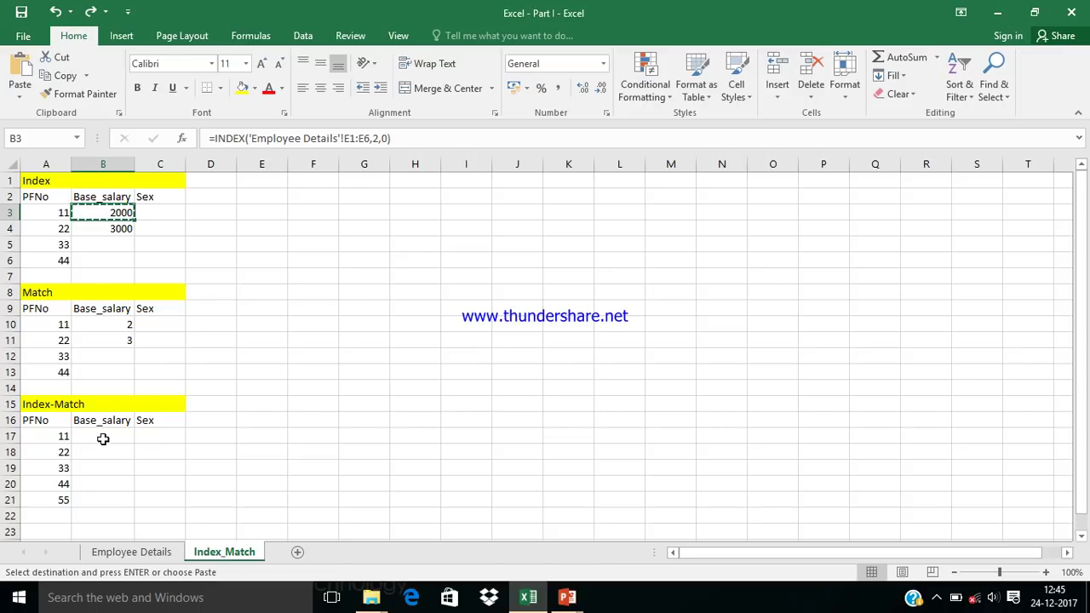
pyautogui.click(399, 138)
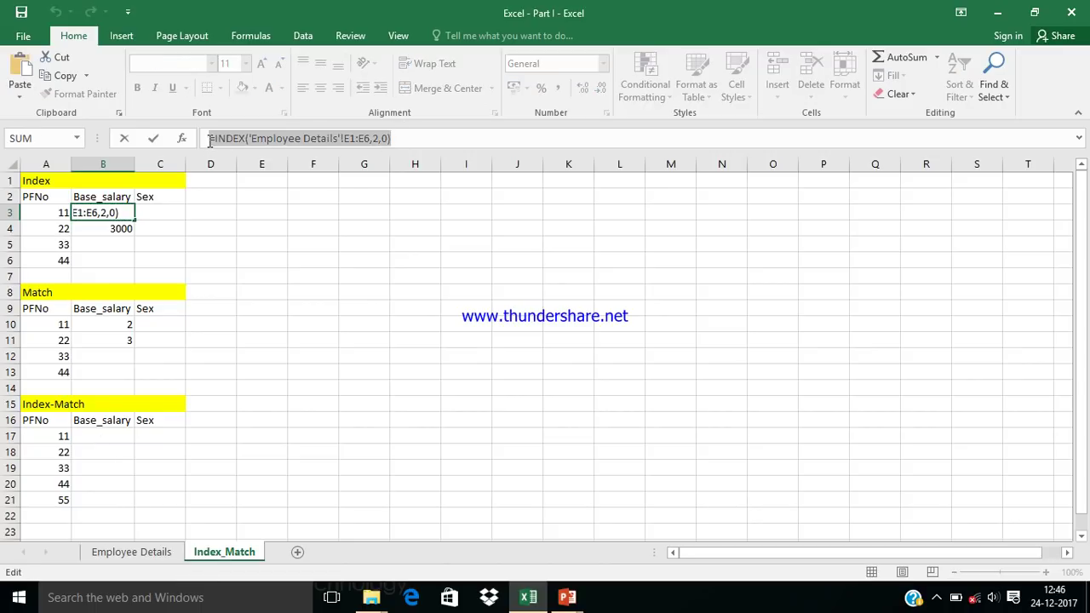
pyautogui.press('Escape')
pyautogui.click(102, 439)
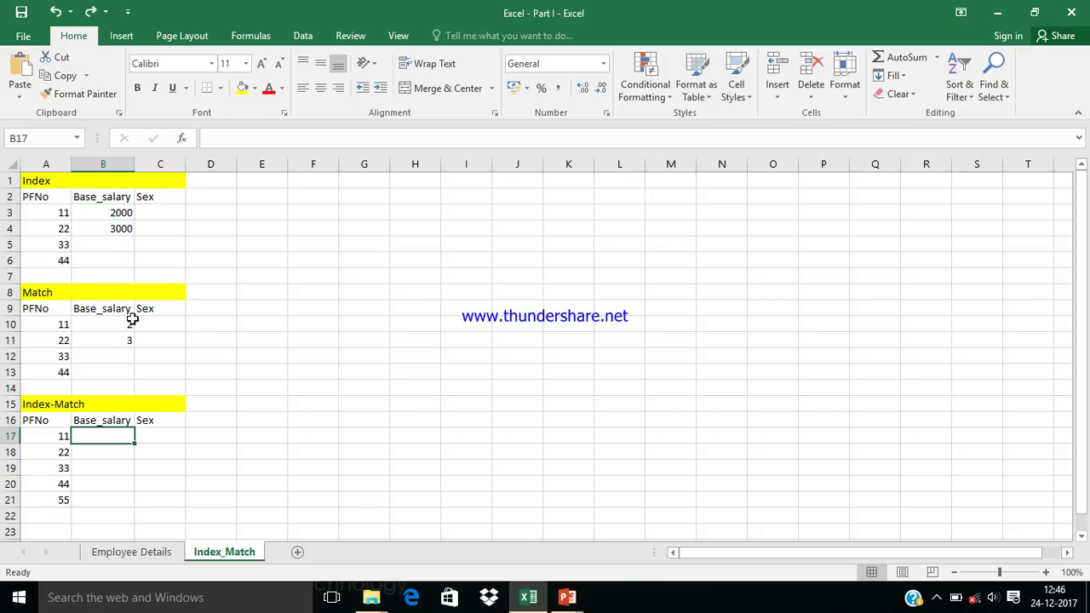
# Step: Copy cell B3 with its INDEX formula and paste it into B17
pyautogui.click(124, 213)
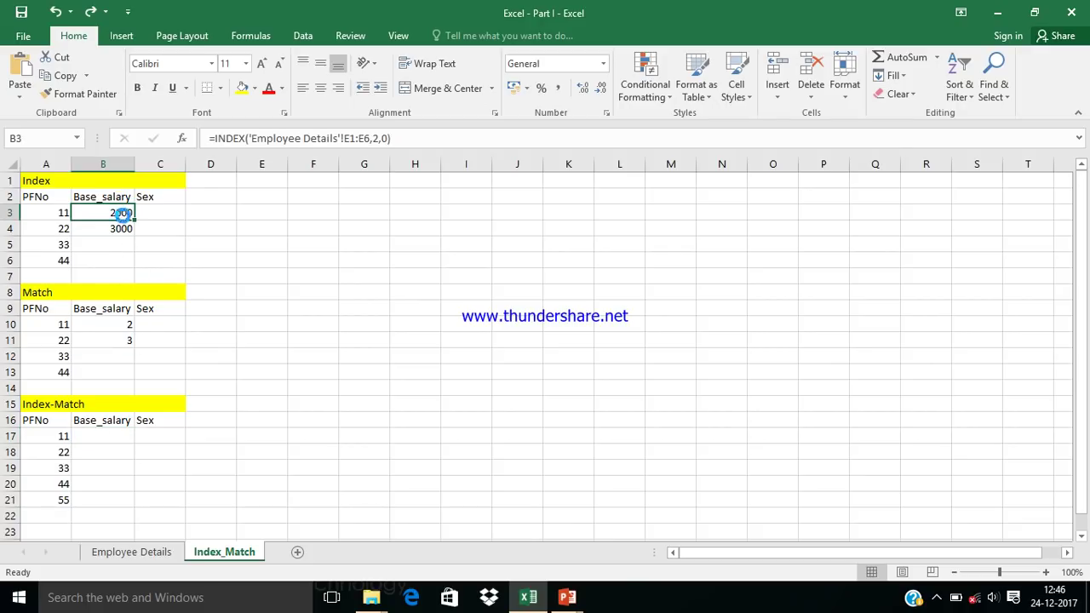
pyautogui.hotkey('ctrl', 'c')
pyautogui.click(114, 440)
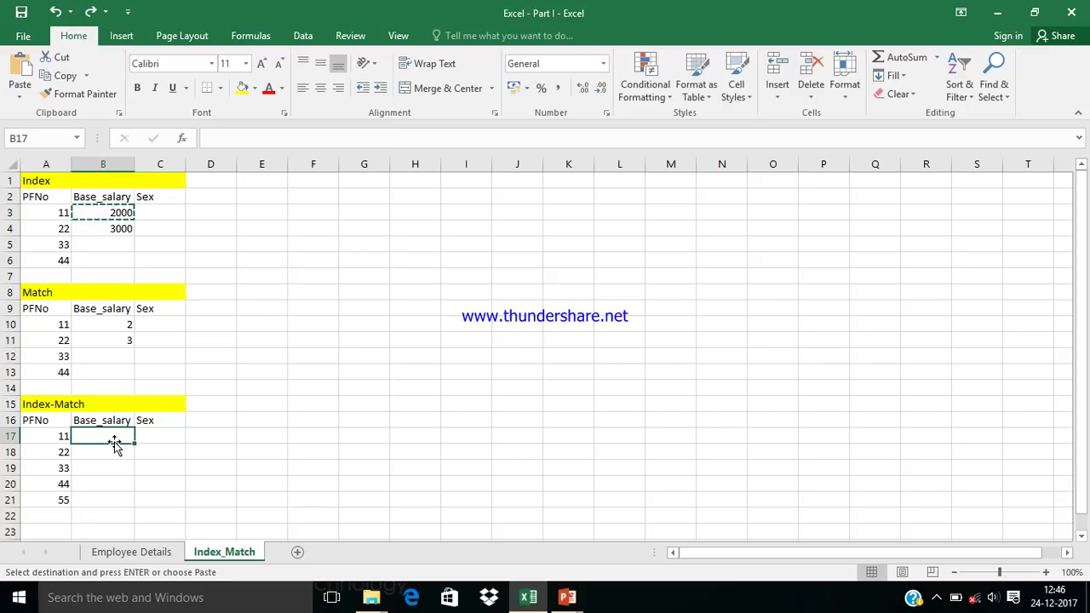
pyautogui.hotkey('ctrl', 'v')
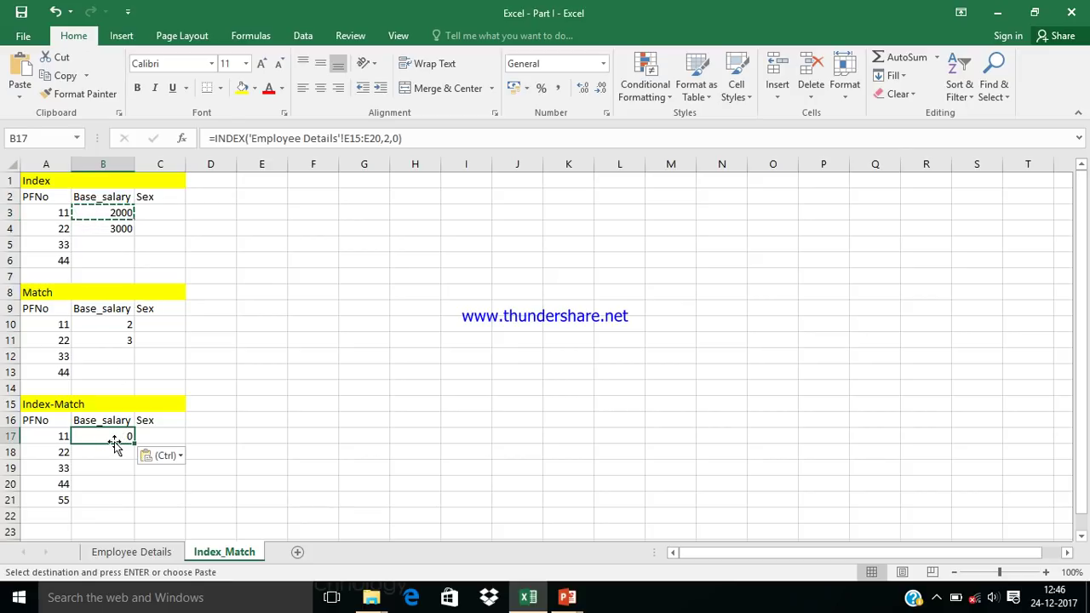
# Step: Try to strip the array range, row number and column number from the INDEX formula in B17
pyautogui.click(345, 138)
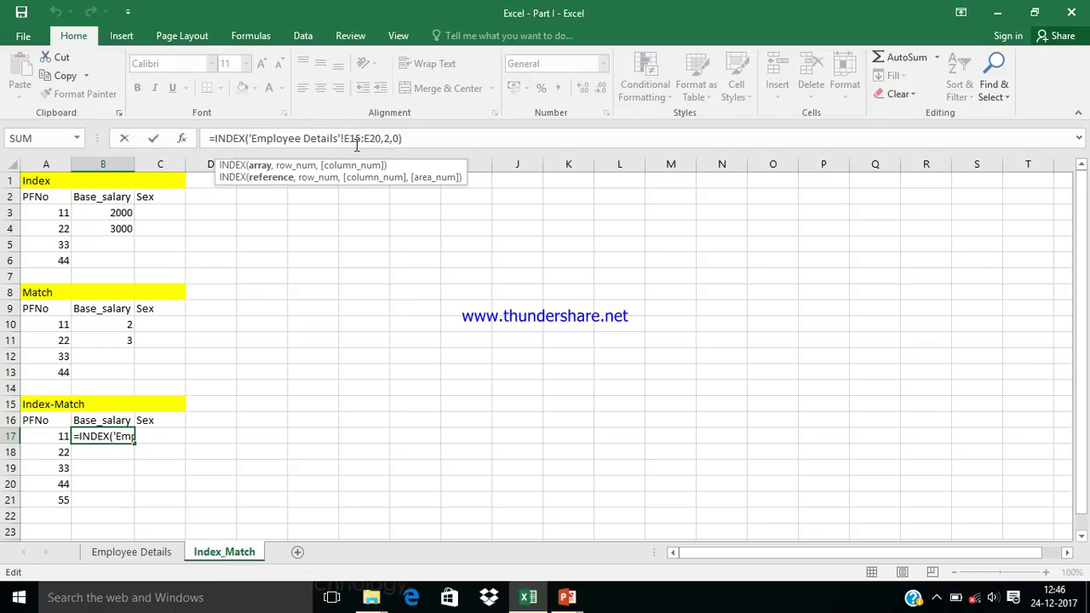
pyautogui.press('Escape')
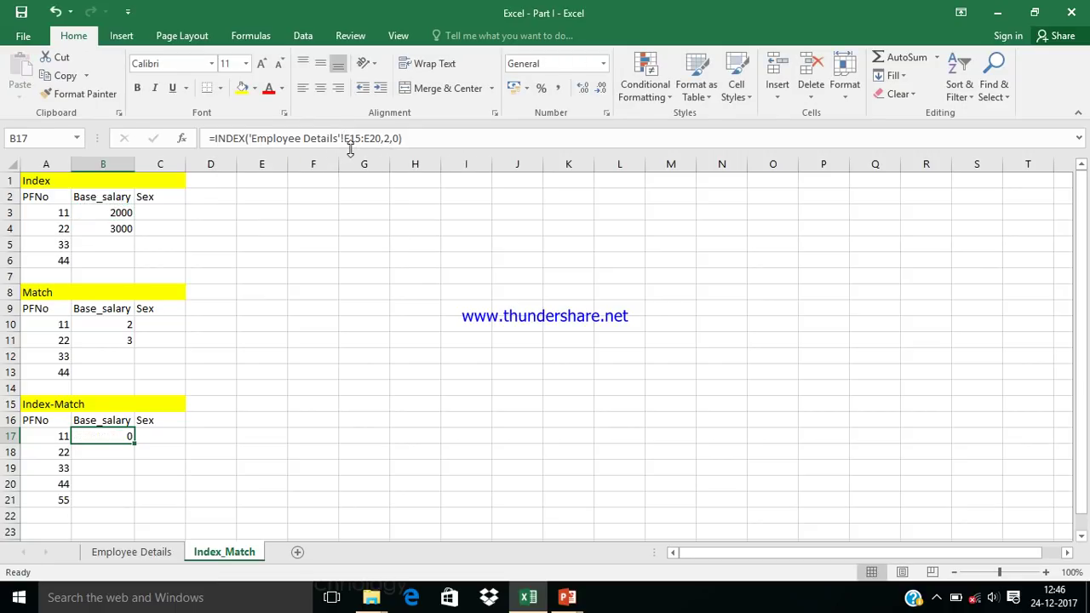
pyautogui.click(408, 139)
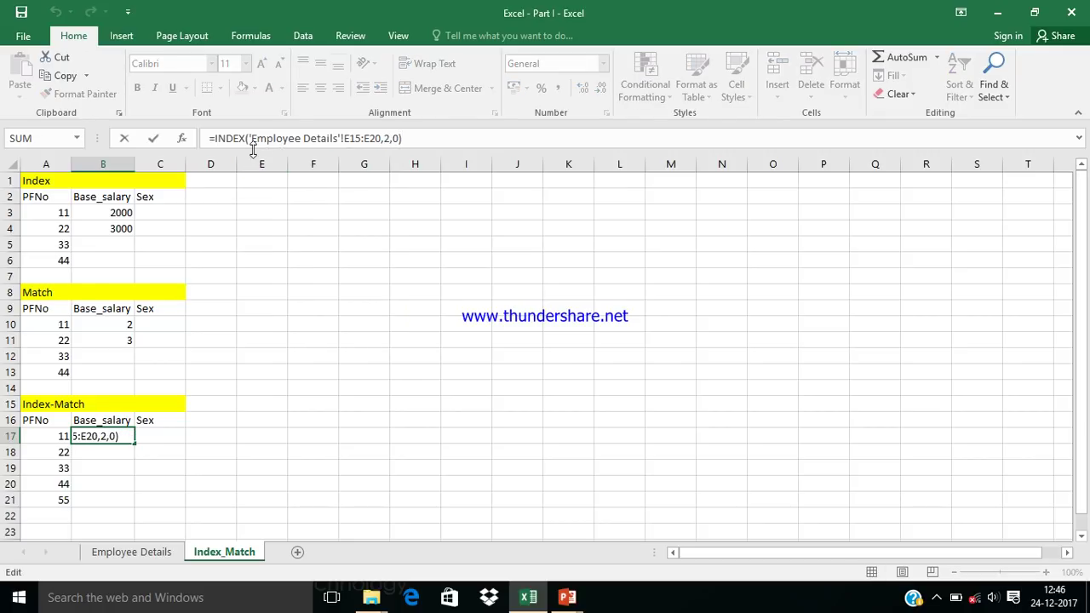
pyautogui.press('BackSpace')
pyautogui.press('BackSpace')
pyautogui.press('BackSpace')
pyautogui.press('BackSpace')
pyautogui.press('BackSpace')
pyautogui.press('BackSpace')
pyautogui.press('BackSpace')
pyautogui.press('BackSpace')
pyautogui.press('BackSpace')
pyautogui.press('BackSpace')
pyautogui.press('BackSpace')
pyautogui.press('BackSpace')
pyautogui.press('BackSpace')
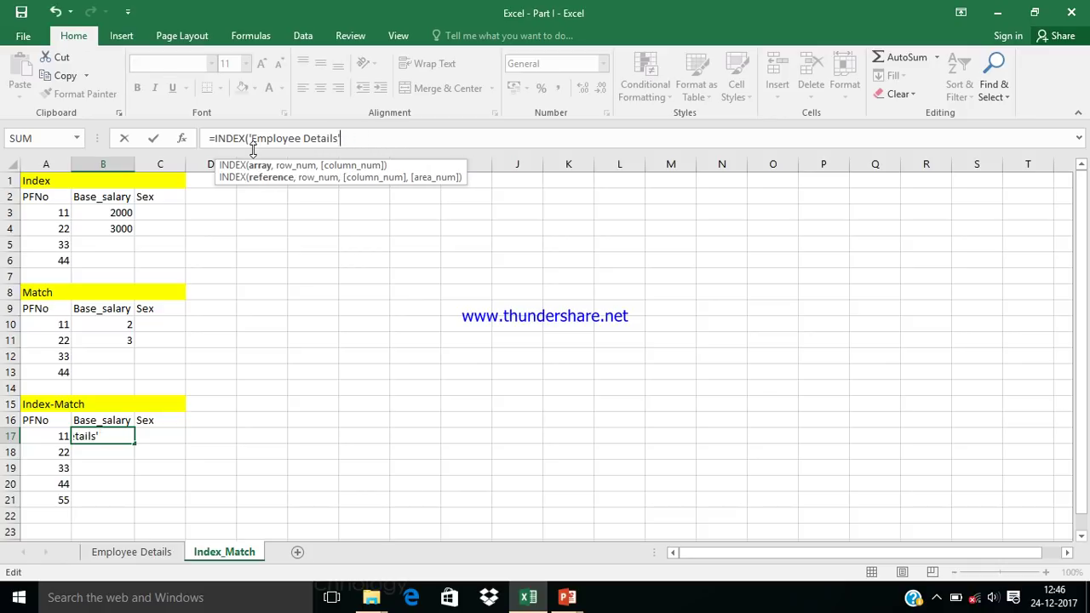
pyautogui.press('Escape')
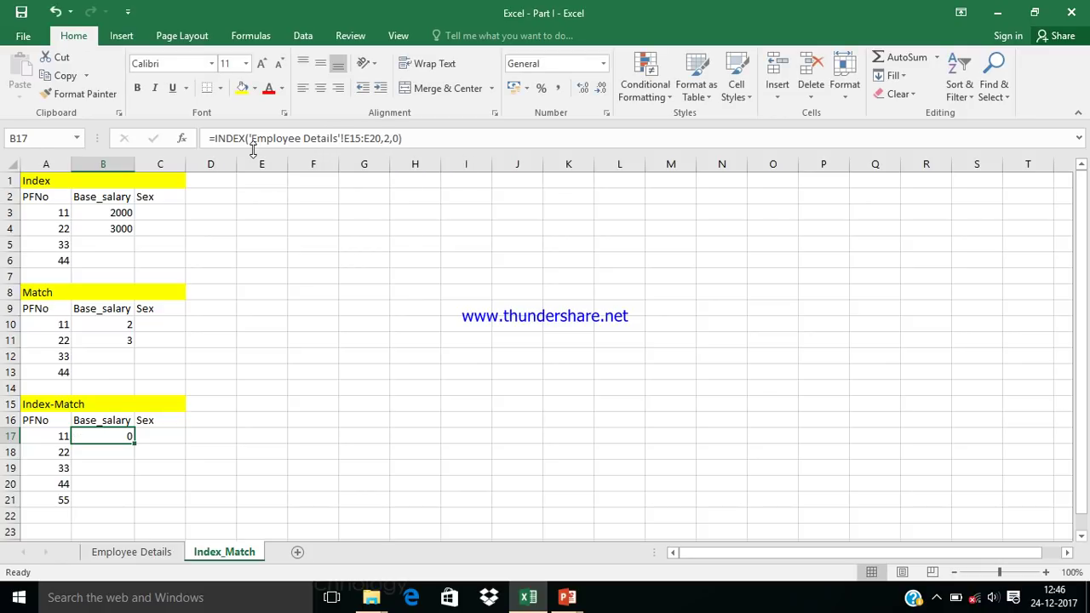
# Step: Clear B17 and begin a new INDEX formula there with Employee Details E1:E6 as the array
pyautogui.press('Delete')
pyautogui.write('=')
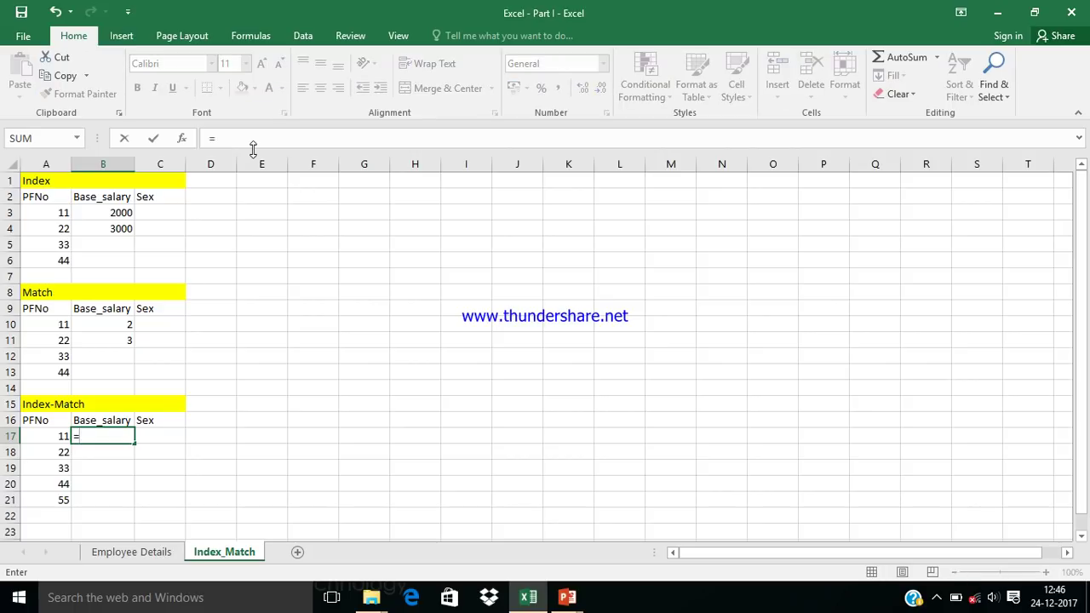
pyautogui.write('ind')
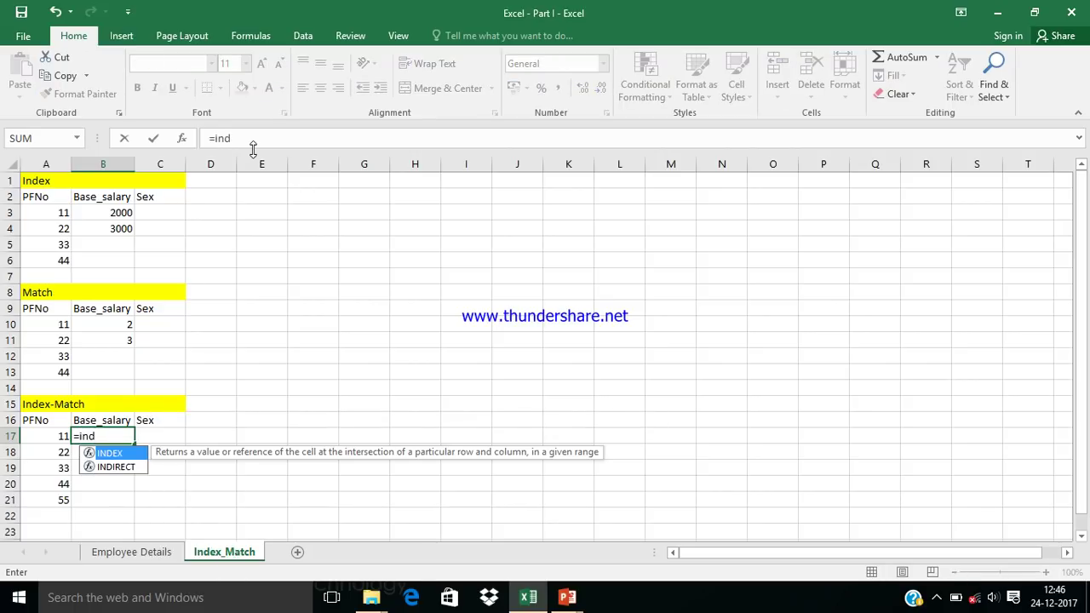
pyautogui.press('Tab')
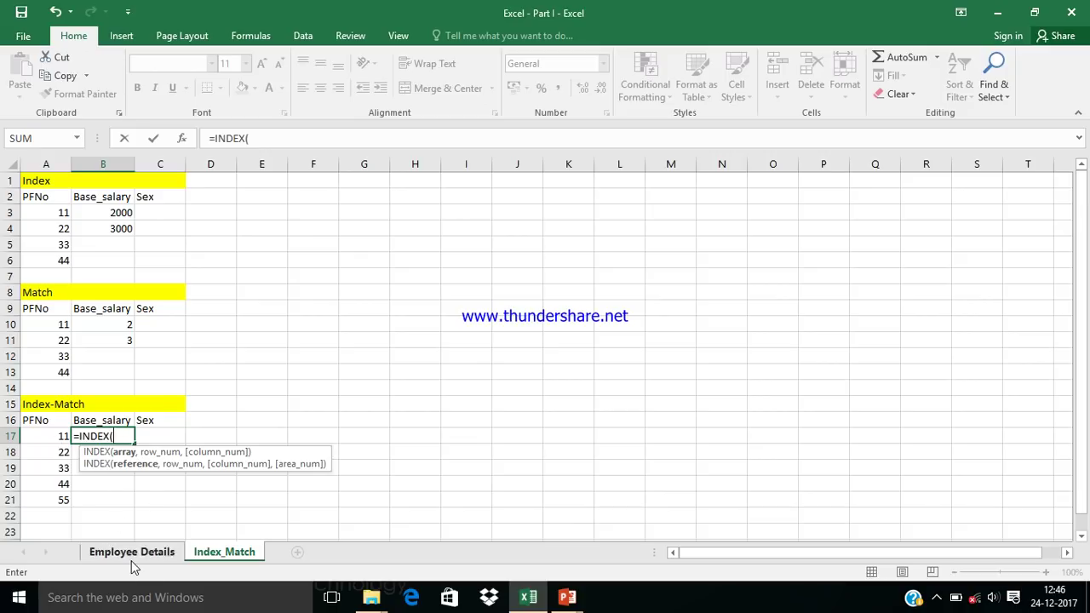
pyautogui.click(130, 551)
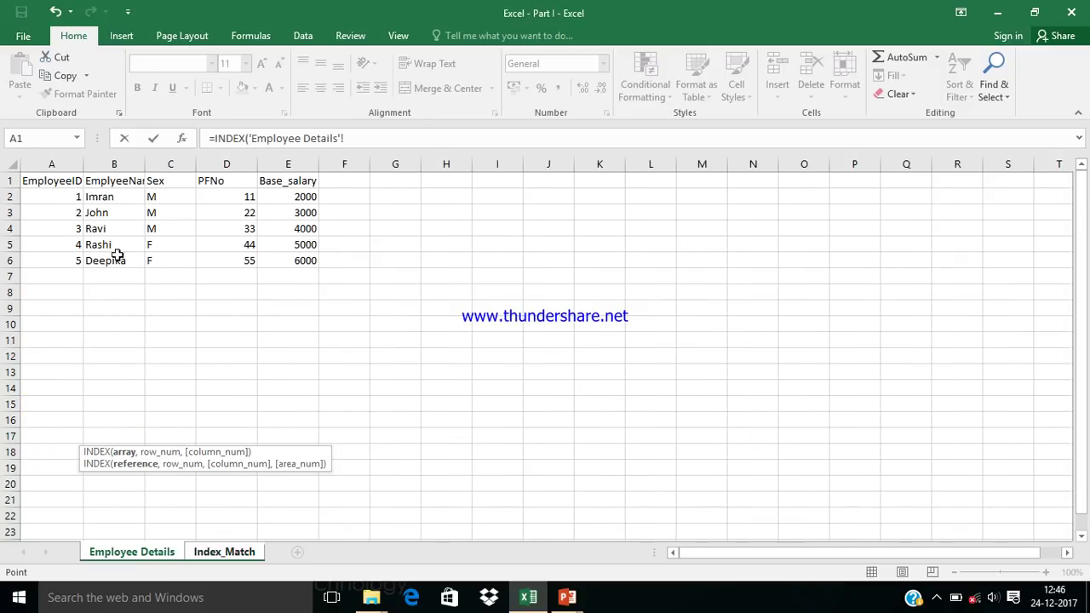
pyautogui.moveTo(285, 183); pyautogui.dragTo(302, 260)
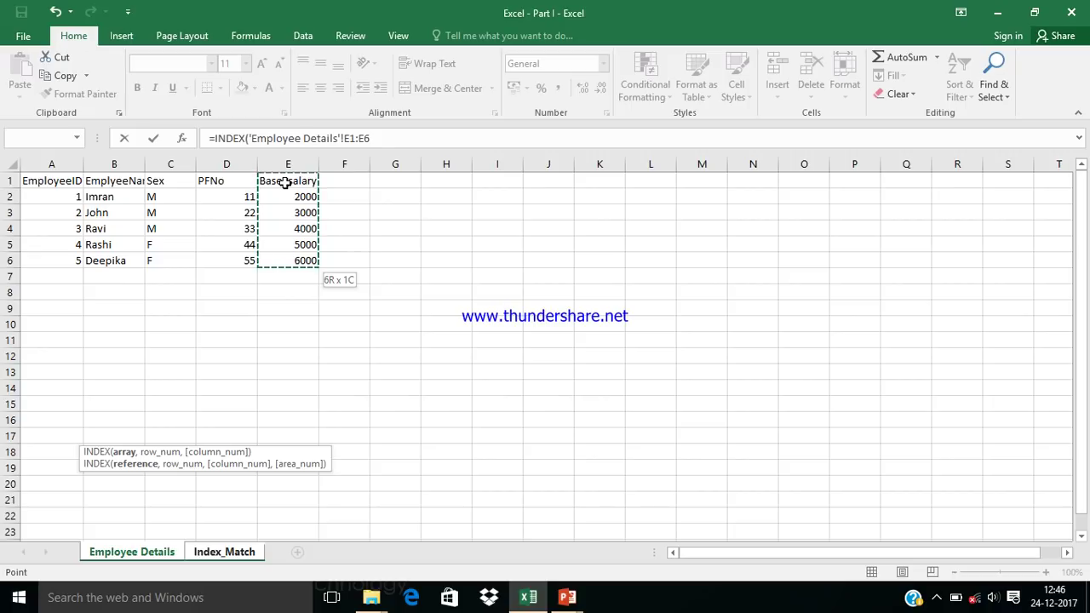
pyautogui.write(',')
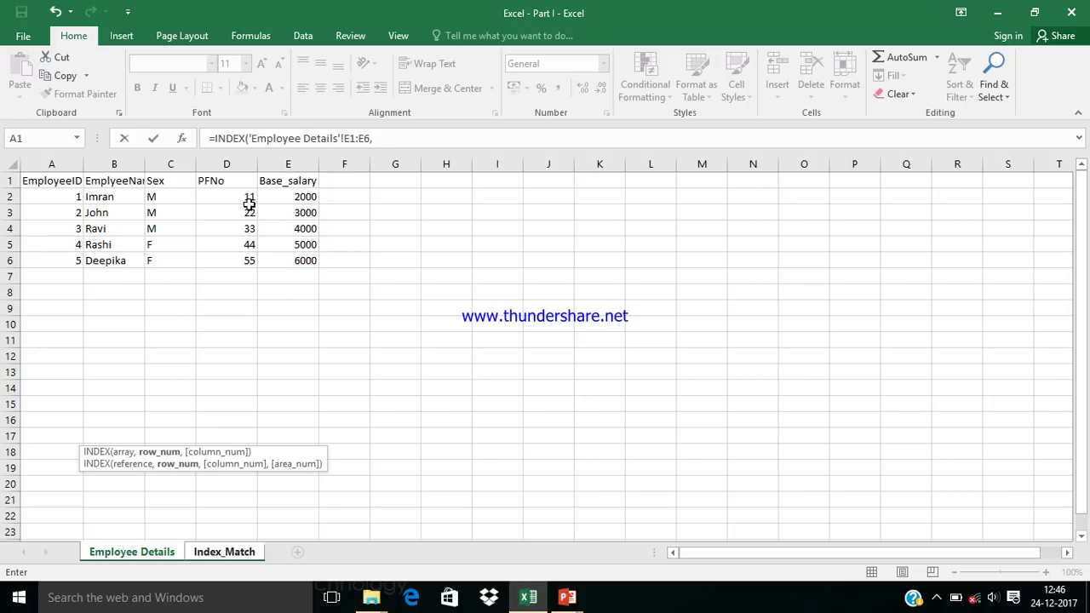
# Step: Nest MATCH as the row number of the INDEX formula, with Index_Match cell A17 as the lookup value
pyautogui.write('mat')
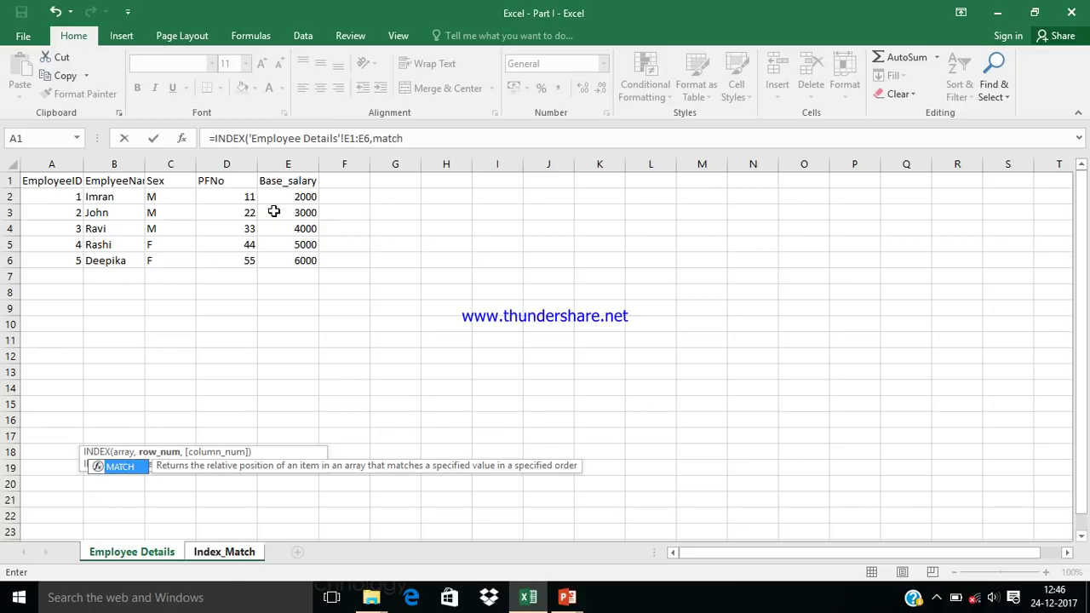
pyautogui.write('ch')
pyautogui.press('Tab')
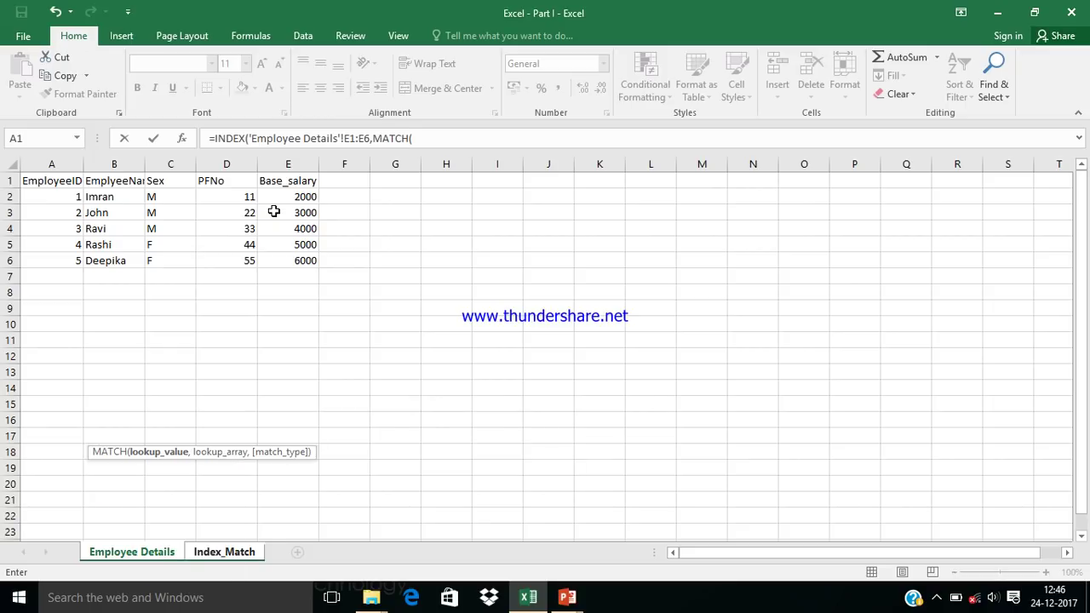
pyautogui.click(210, 554)
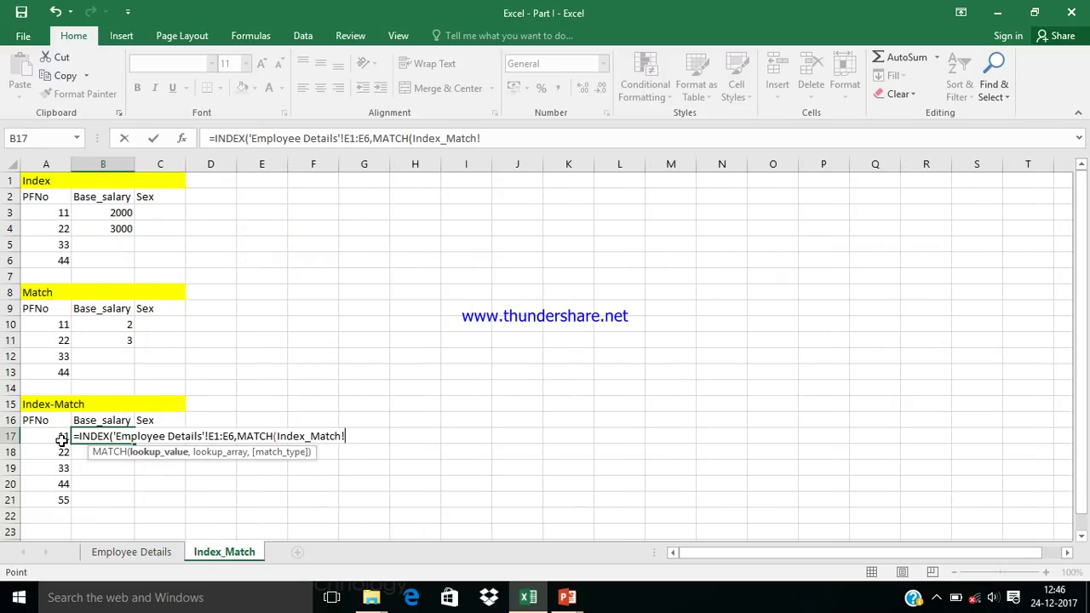
pyautogui.press('BackSpace')
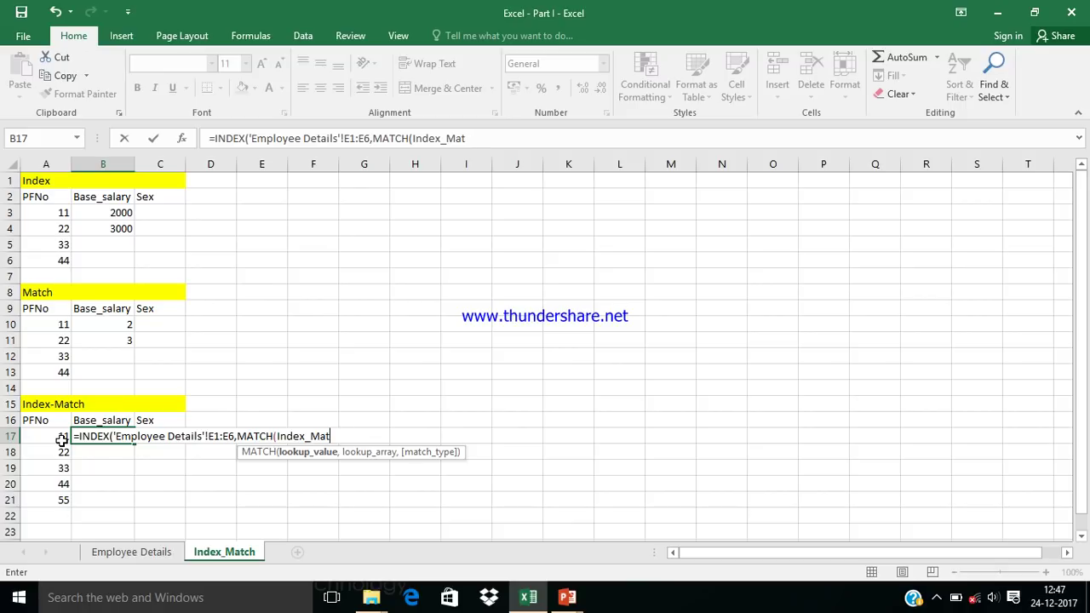
pyautogui.press('BackSpace')
pyautogui.press('BackSpace')
pyautogui.press('BackSpace')
pyautogui.press('BackSpace')
pyautogui.press('BackSpace')
pyautogui.press('BackSpace')
pyautogui.press('BackSpace')
pyautogui.press('BackSpace')
pyautogui.press('BackSpace')
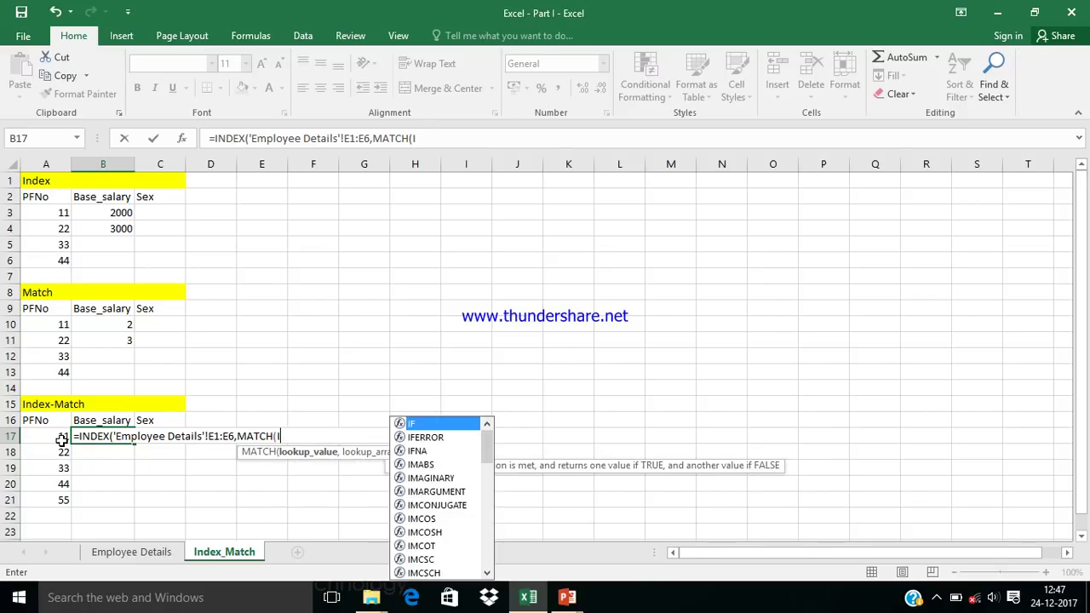
pyautogui.click(55, 440)
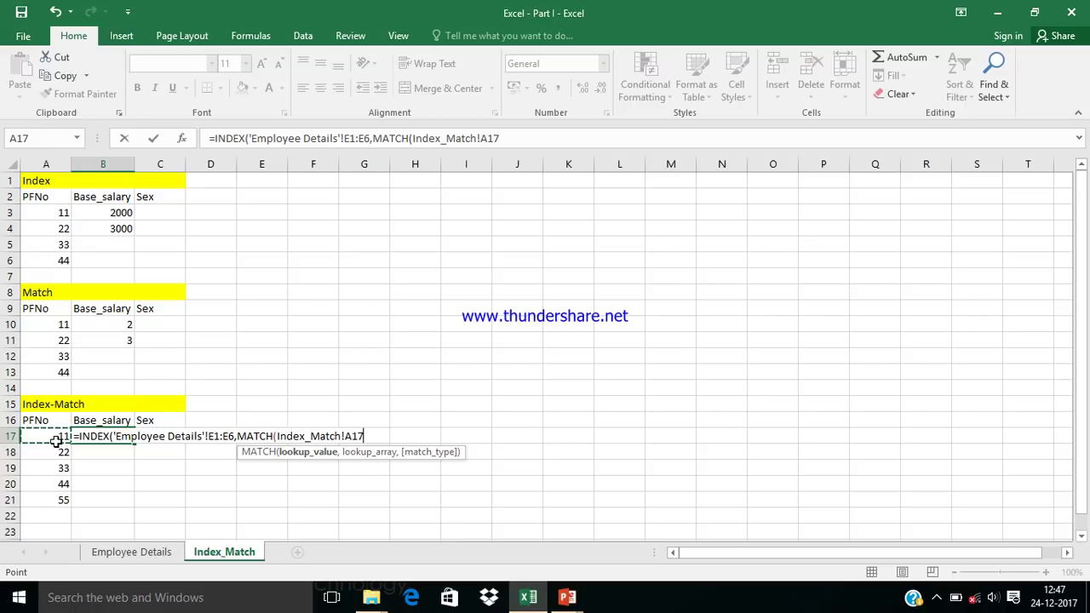
pyautogui.write(',')
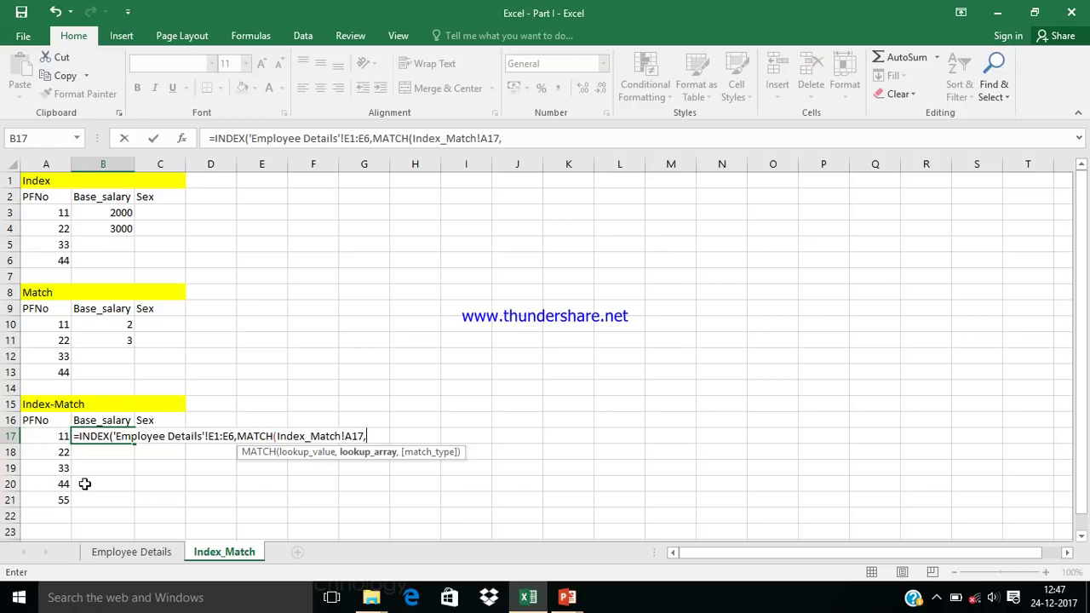
# Step: Use Employee Details D1:D6 as the MATCH lookup array with match type 0, and close the MATCH function
pyautogui.click(154, 549)
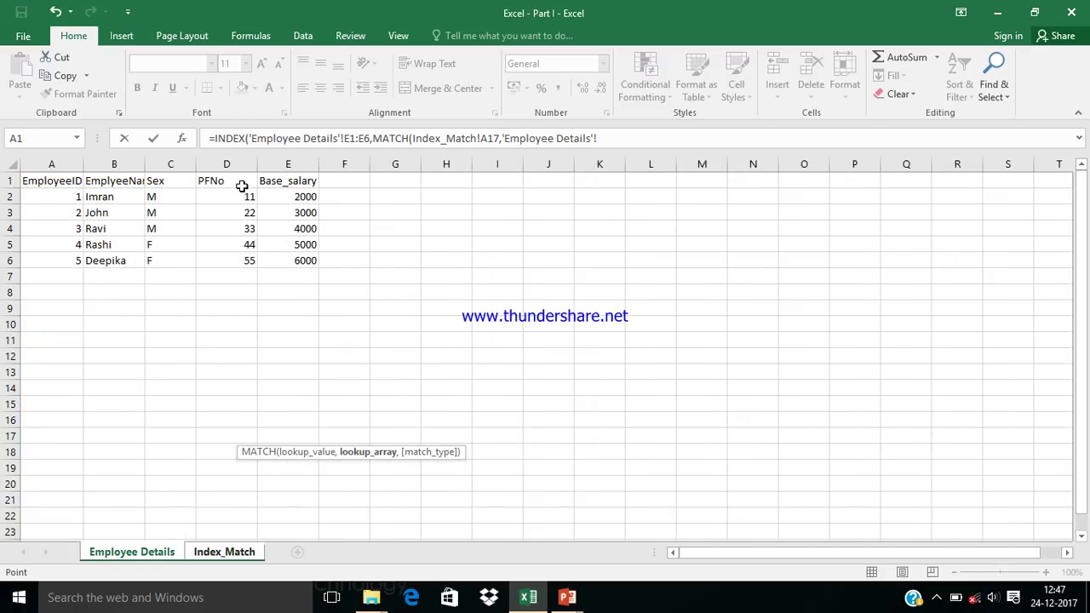
pyautogui.moveTo(242, 186); pyautogui.dragTo(244, 260)
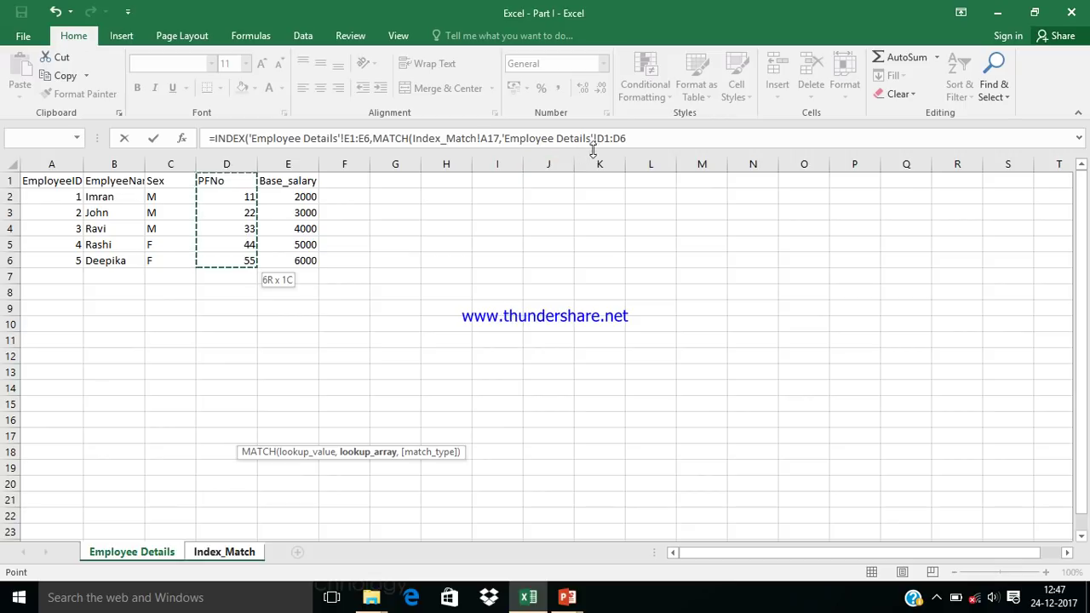
pyautogui.click(630, 137)
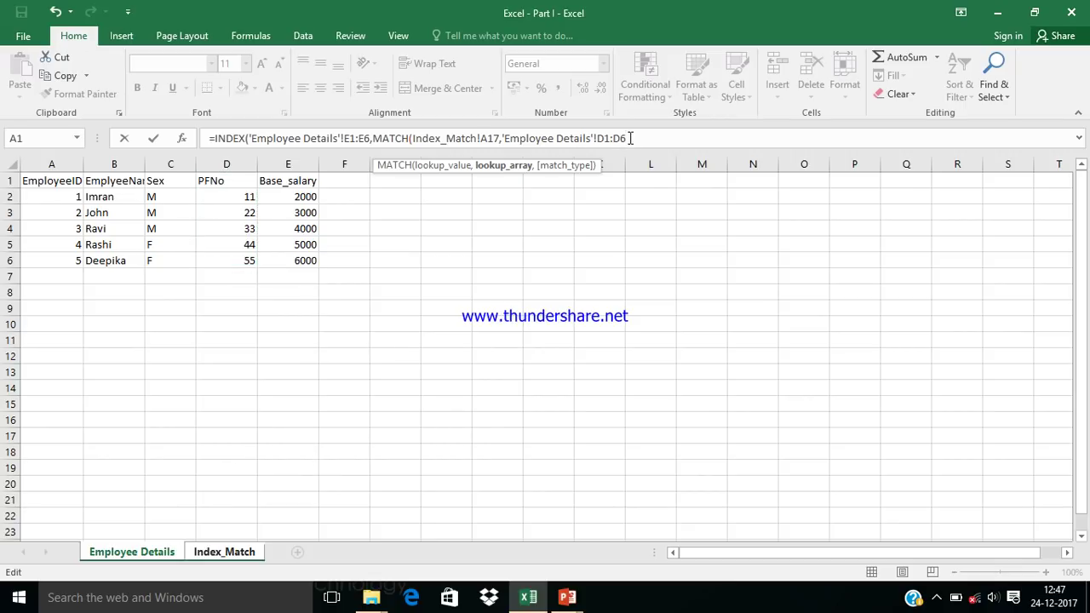
pyautogui.write(',0')
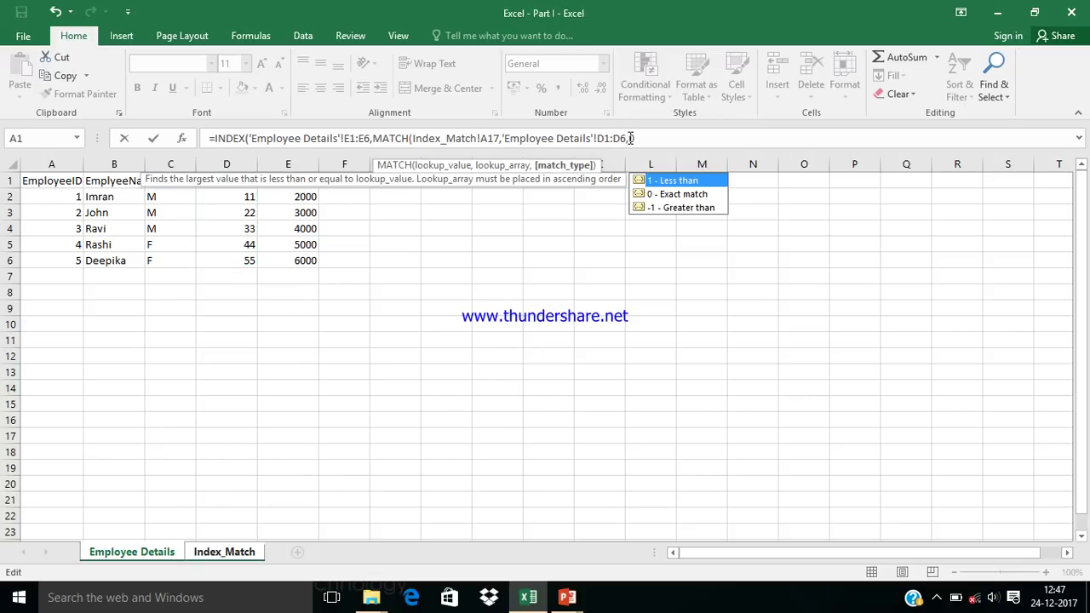
pyautogui.write('),')
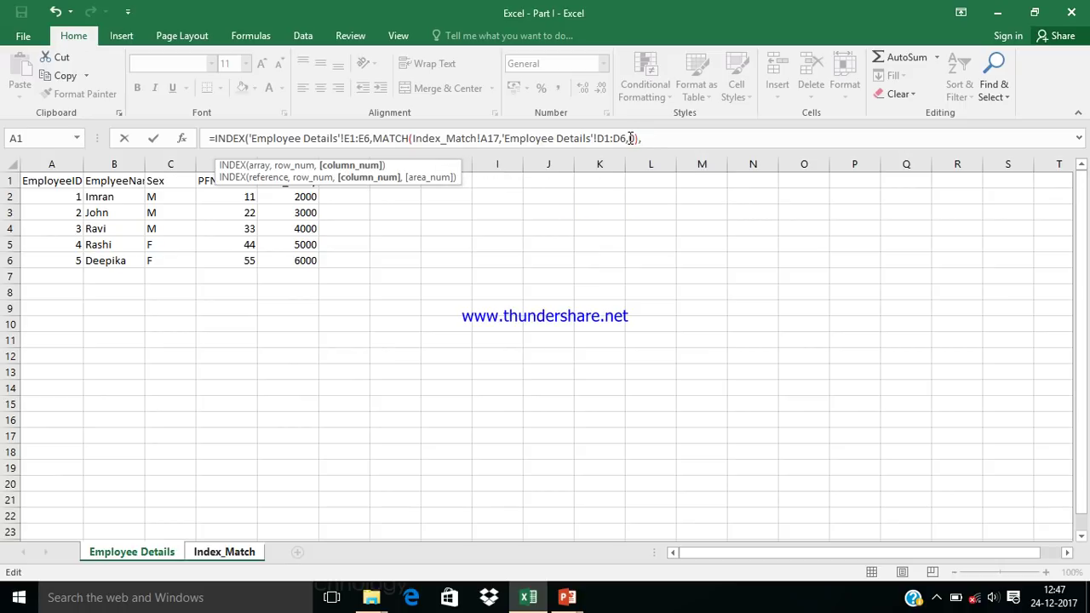
# Step: Set the INDEX column number to 0 and complete the formula in B17
pyautogui.write(')')
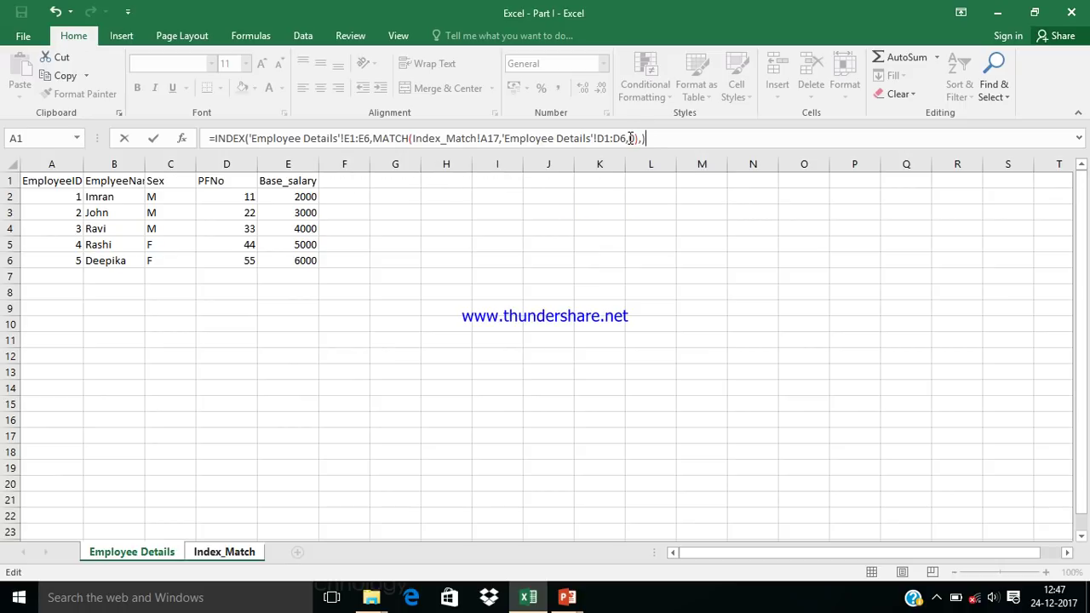
pyautogui.press('BackSpace')
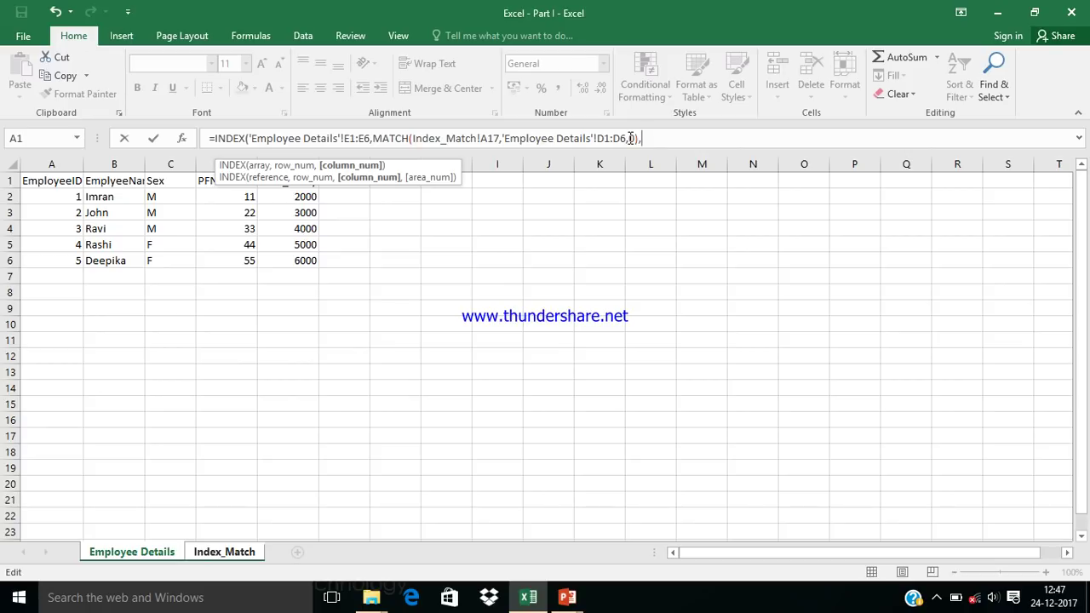
pyautogui.write('0)')
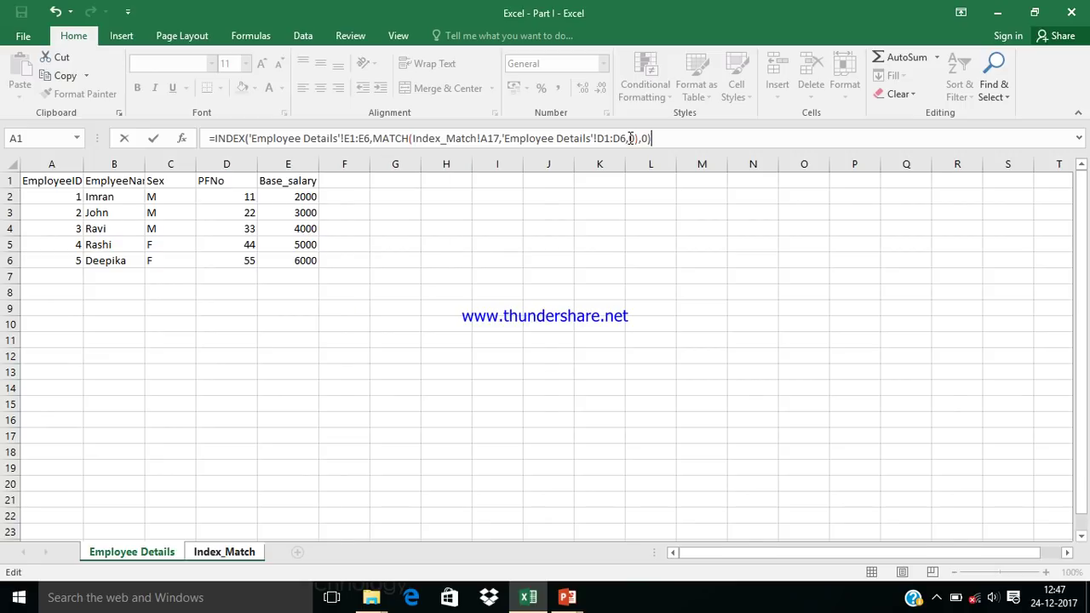
pyautogui.press('Return')
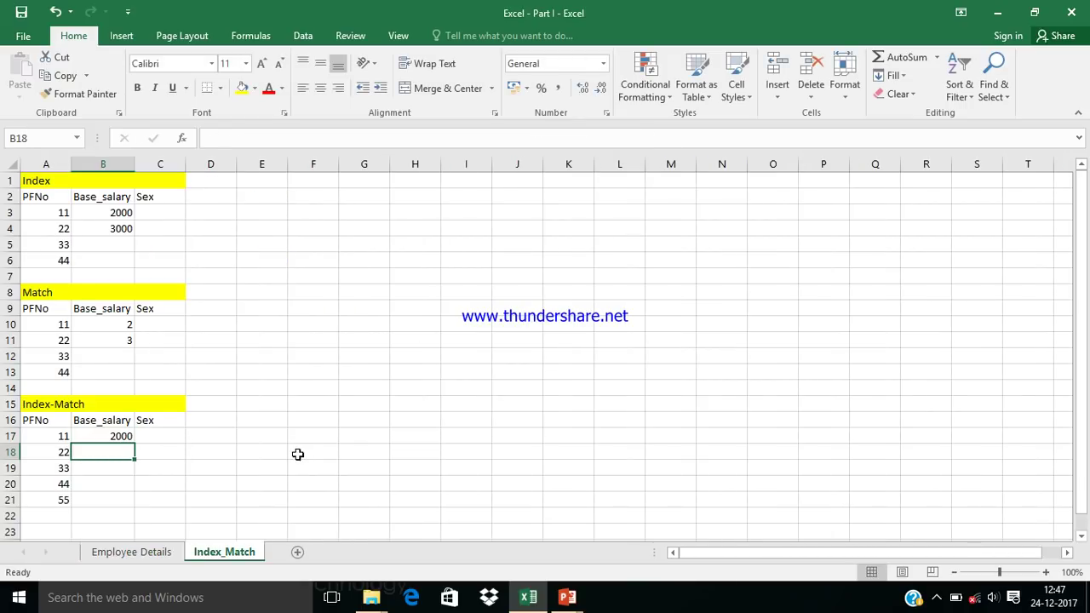
pyautogui.click(116, 436)
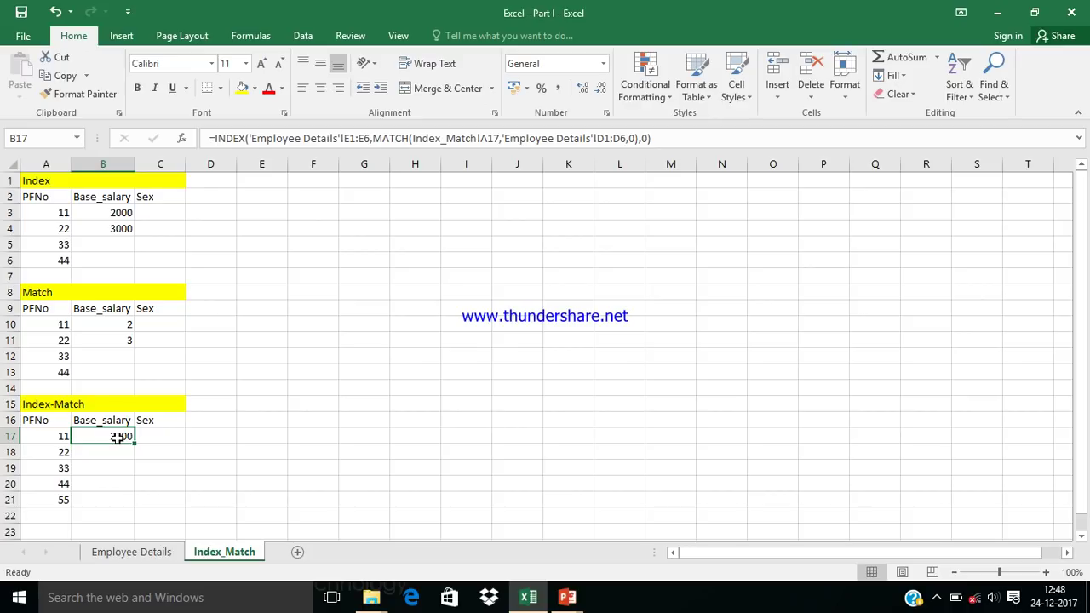
pyautogui.press('Right')
pyautogui.write('=')
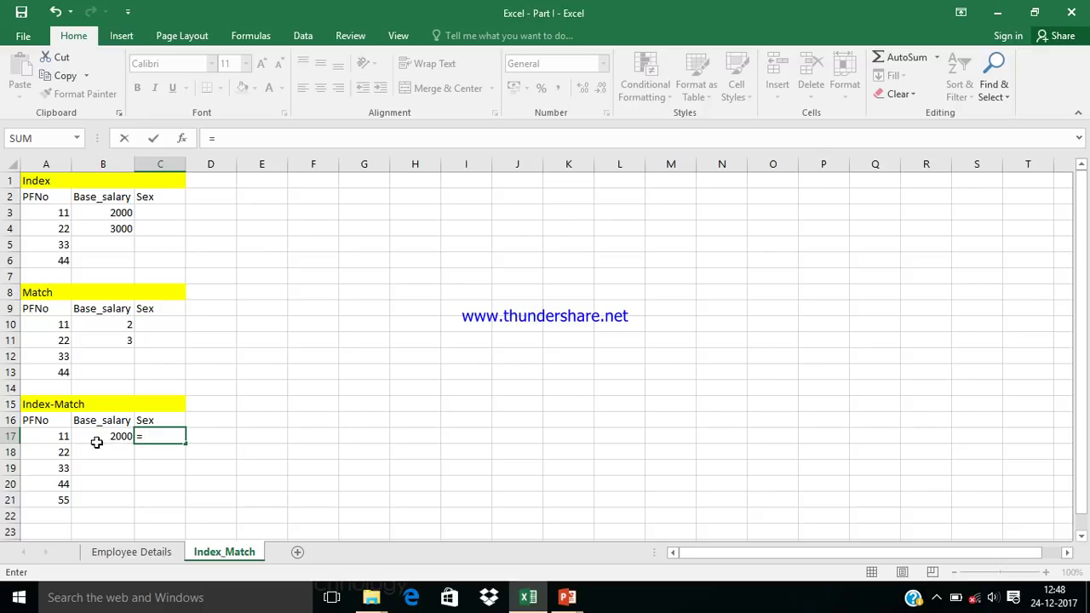
pyautogui.click(50, 423)
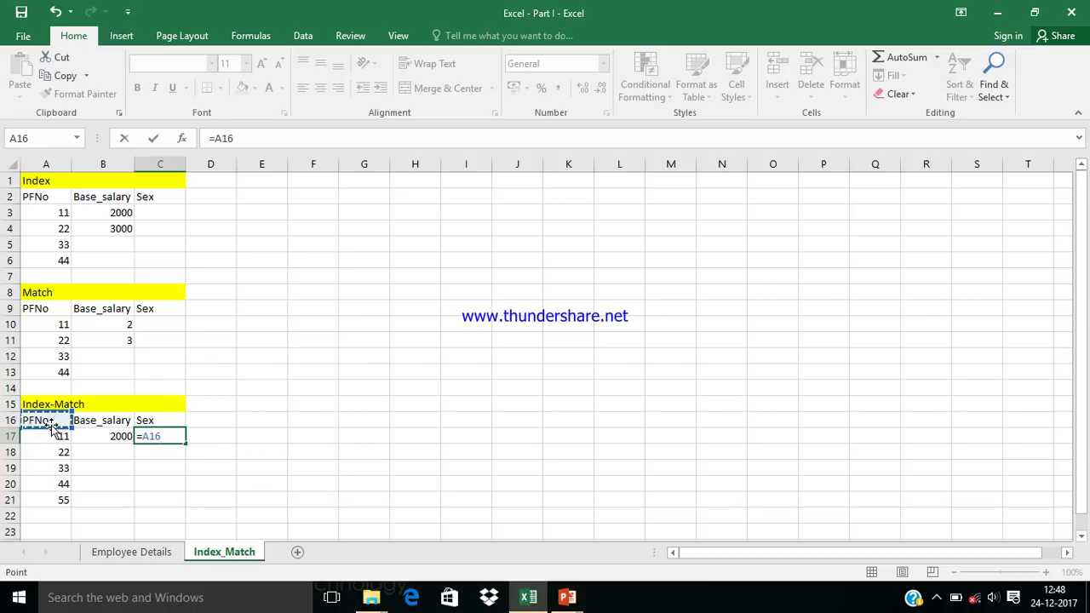
pyautogui.press('Escape')
# Step: Begin an INDEX formula in C17 with the Sex column, Employee Details C1:C6, as the array
pyautogui.write('=')
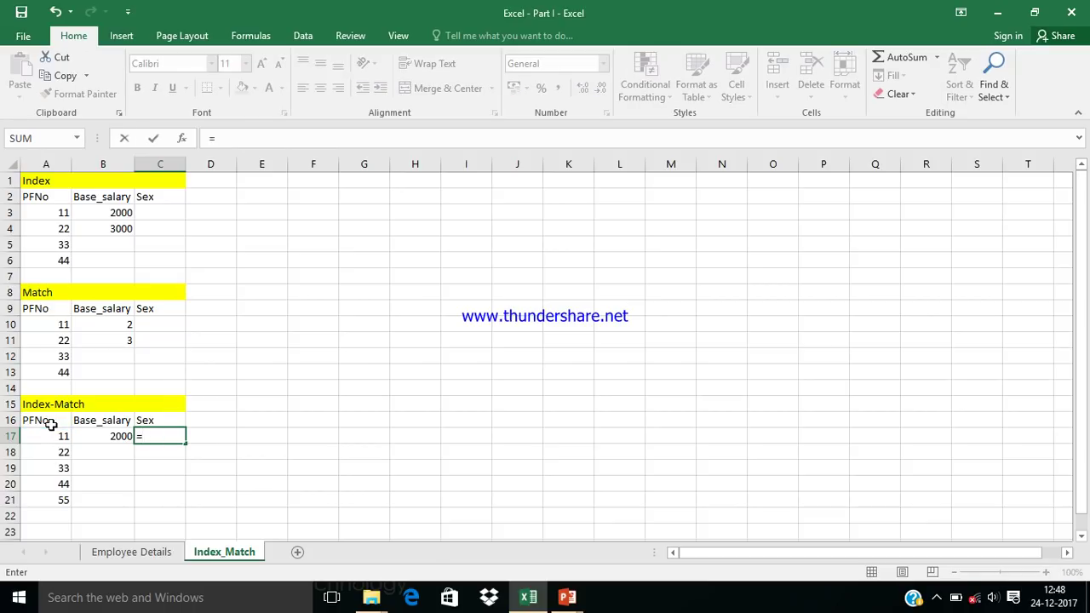
pyautogui.write('index')
pyautogui.press('Tab')
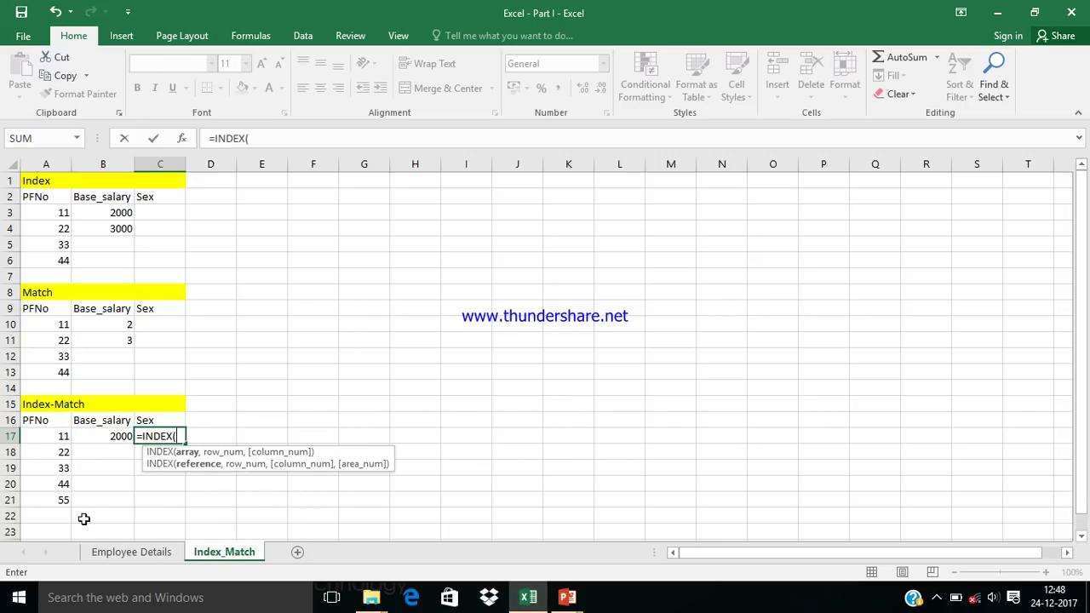
pyautogui.click(113, 554)
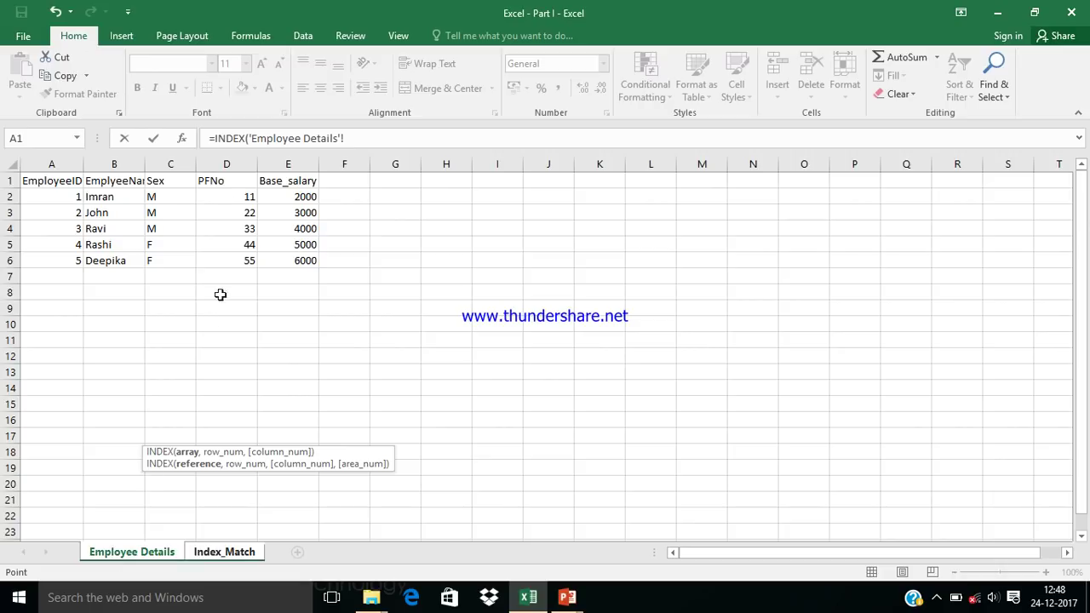
pyautogui.moveTo(161, 184); pyautogui.dragTo(194, 264)
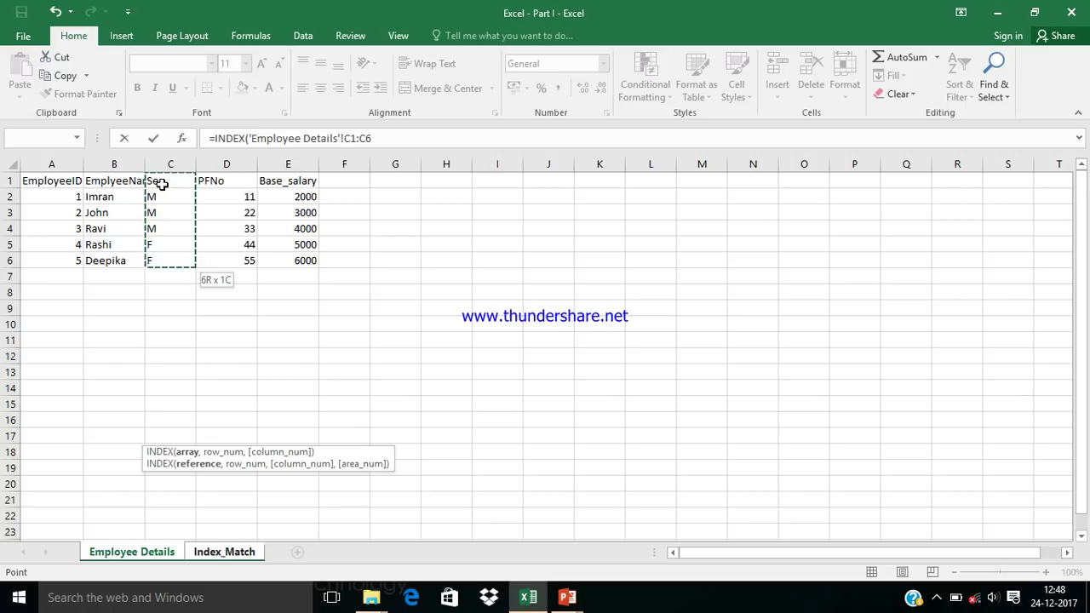
pyautogui.write(',')
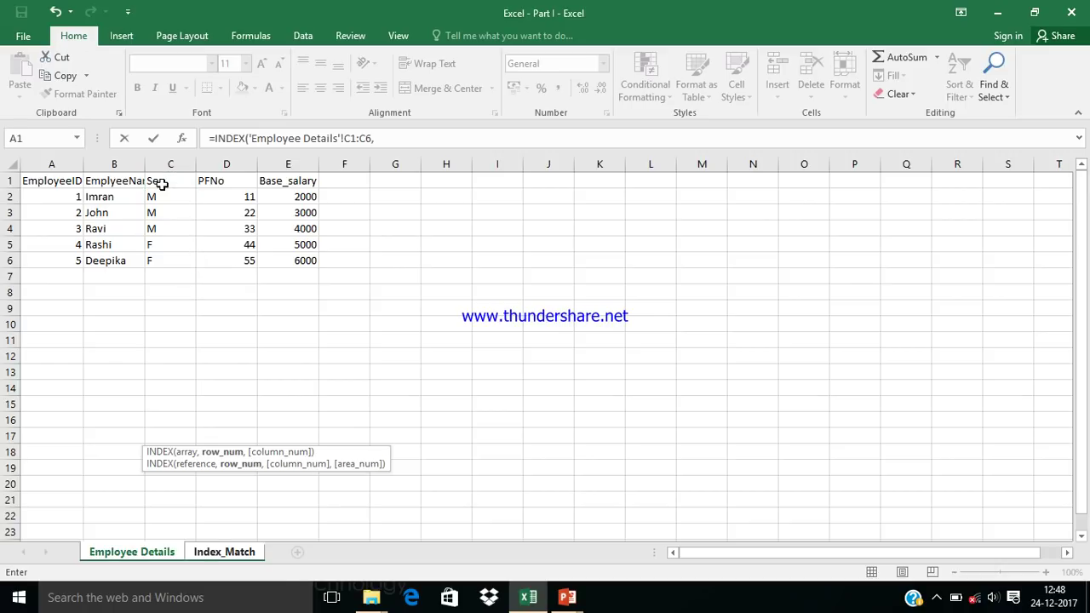
# Step: Nest MATCH as the row number in C17's INDEX formula, with Index_Match cell A17 as the lookup value
pyautogui.write('match')
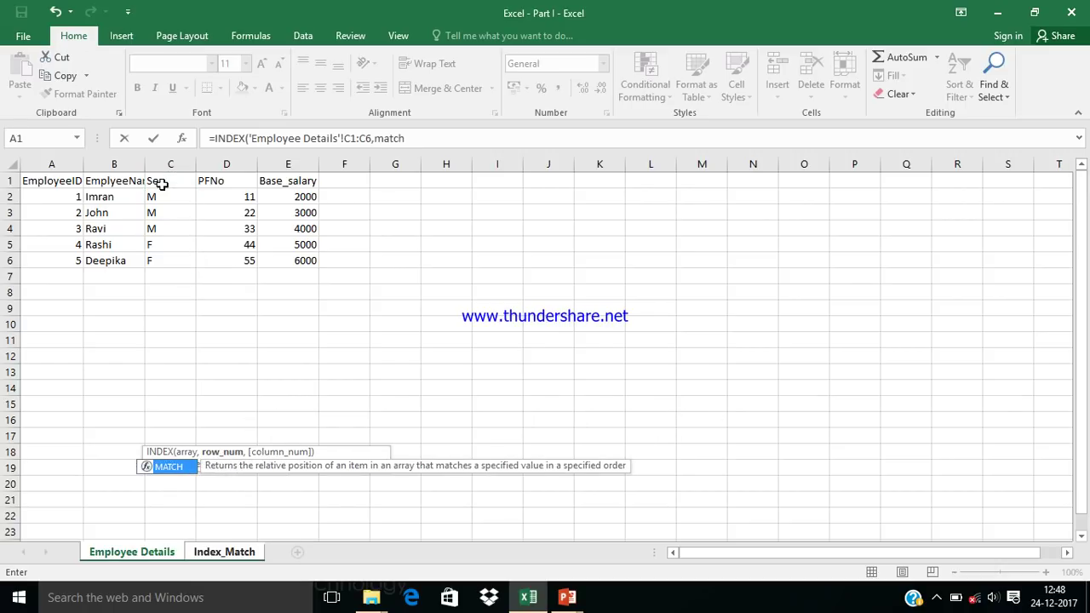
pyautogui.press('Tab')
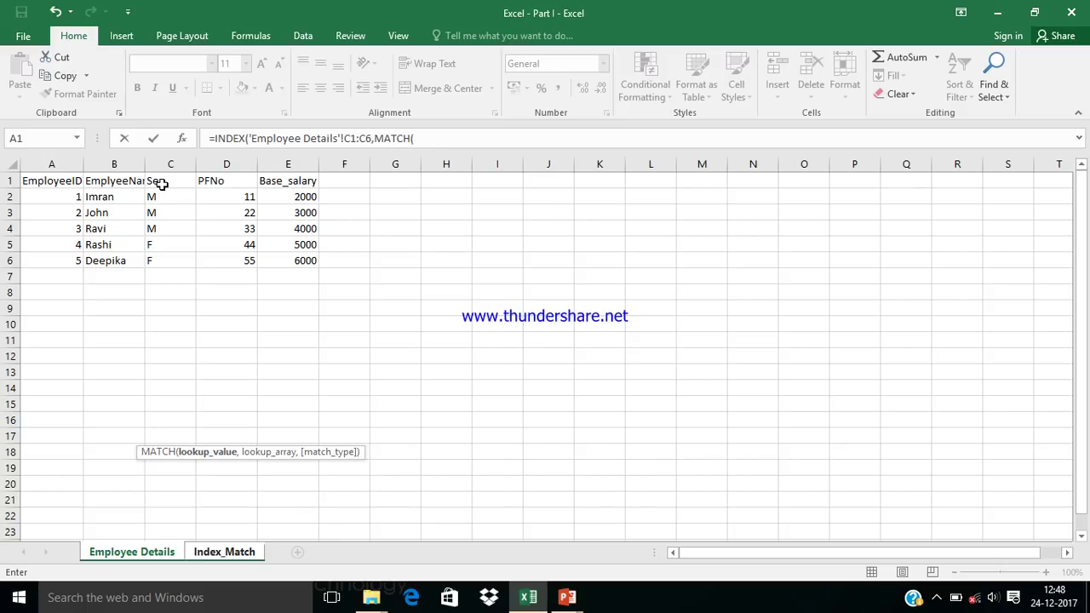
pyautogui.click(205, 554)
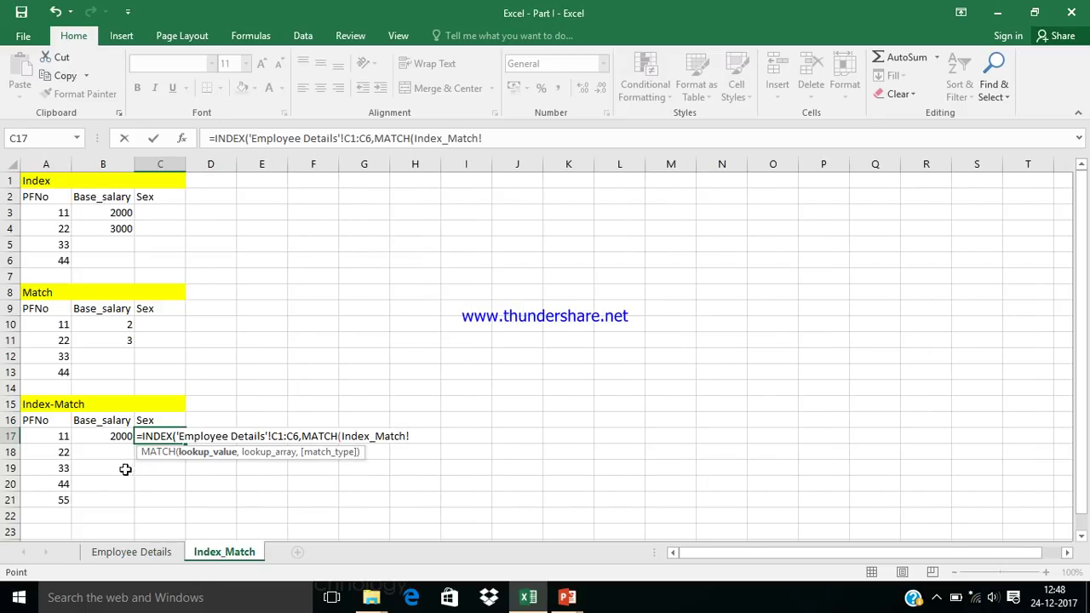
pyautogui.click(64, 438)
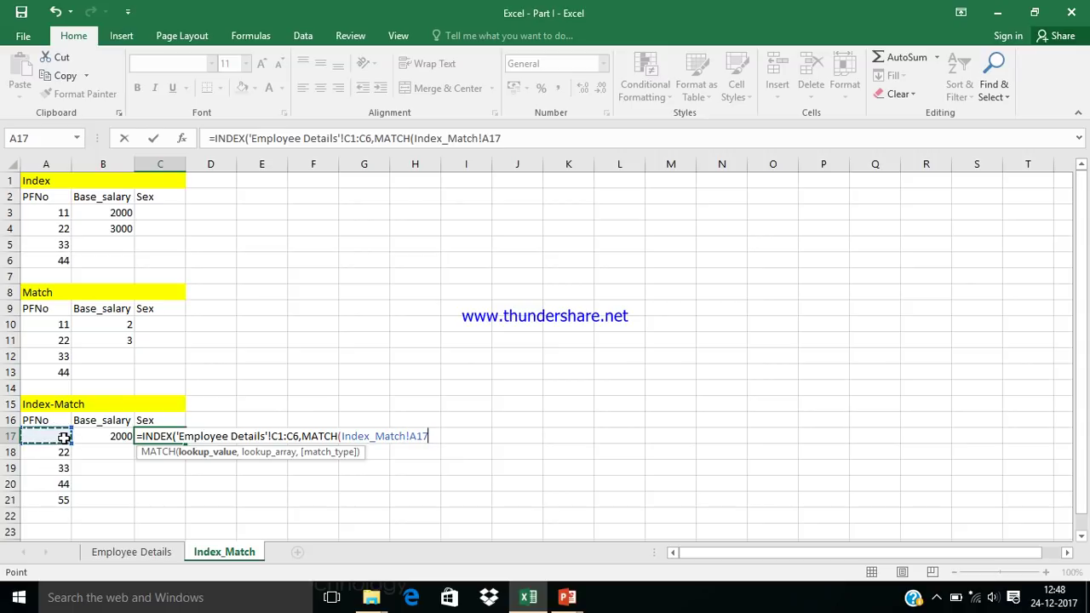
pyautogui.write(',')
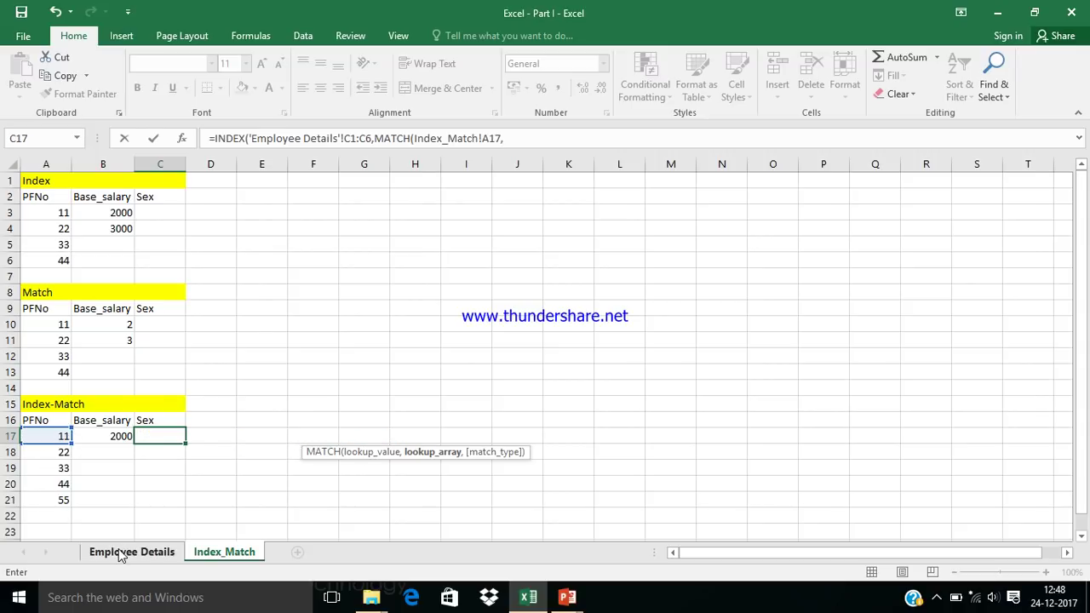
# Step: Use Employee Details D1:D6 as the lookup array of the MATCH function in C17, with match type 0
pyautogui.click(120, 554)
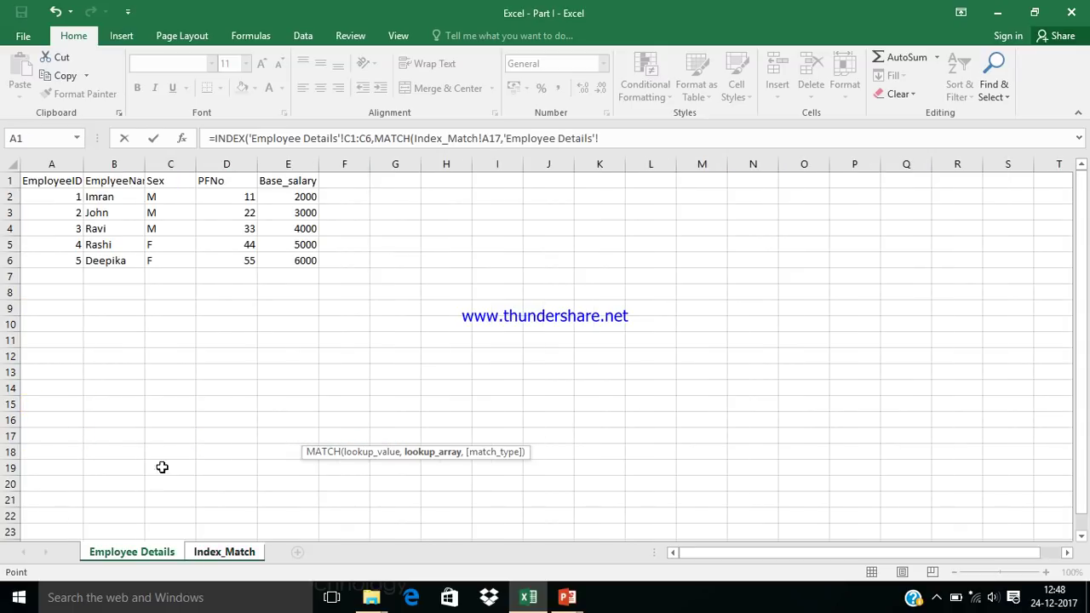
pyautogui.click(242, 183)
pyautogui.hotkey('shift', 'Down')
pyautogui.hotkey('shift', 'Down')
pyautogui.hotkey('shift', 'Down')
pyautogui.hotkey('shift', 'Down')
pyautogui.hotkey('shift', 'Down')
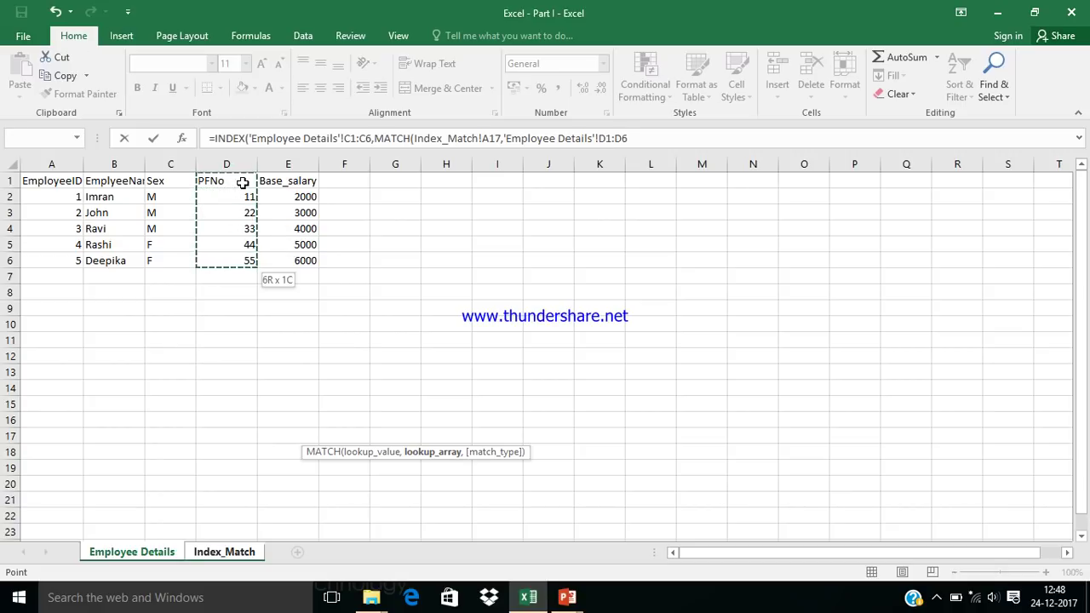
pyautogui.click(631, 139)
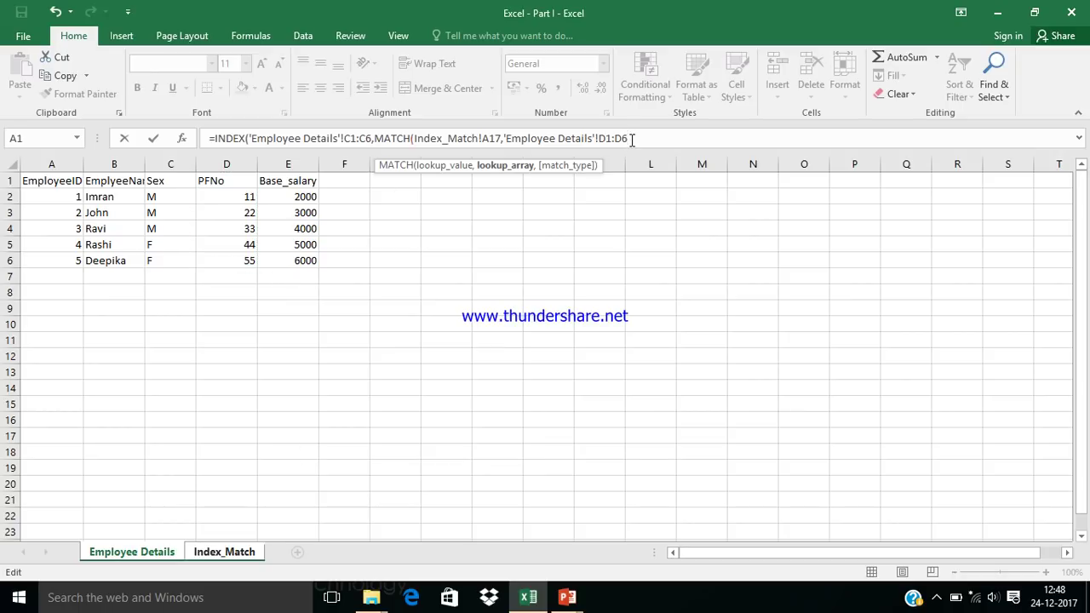
pyautogui.write(',0')
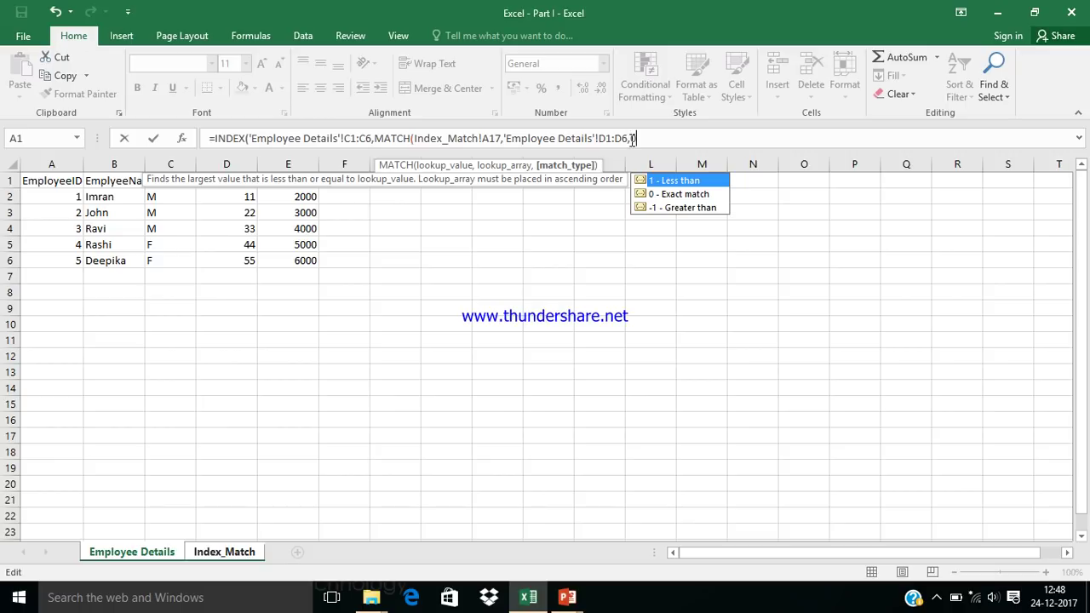
# Step: Close the MATCH function, set the INDEX column number to 0, and complete the formula in C17
pyautogui.write('),0')
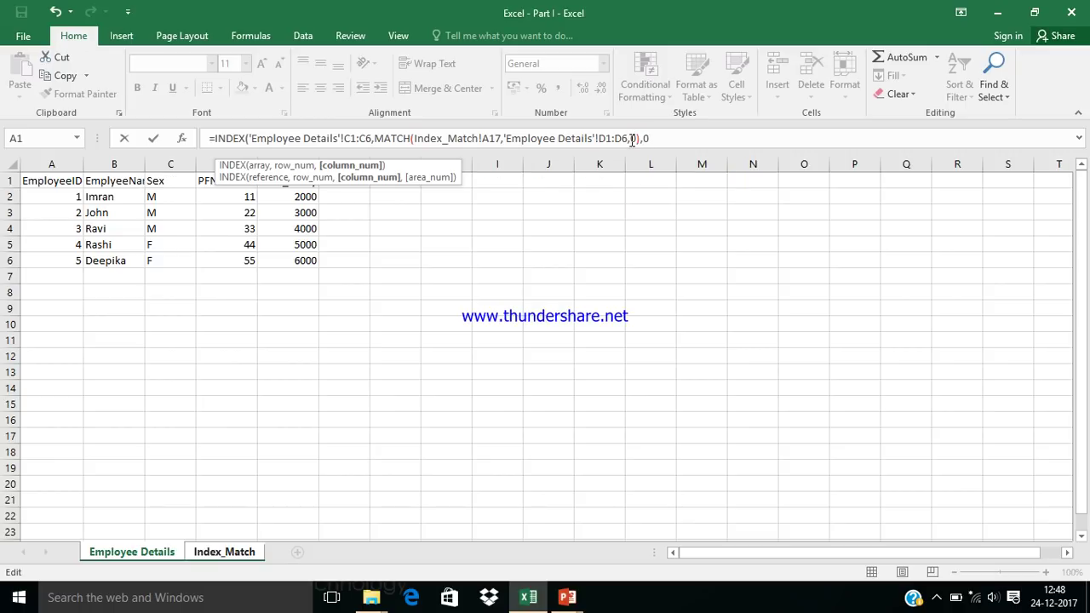
pyautogui.write(')')
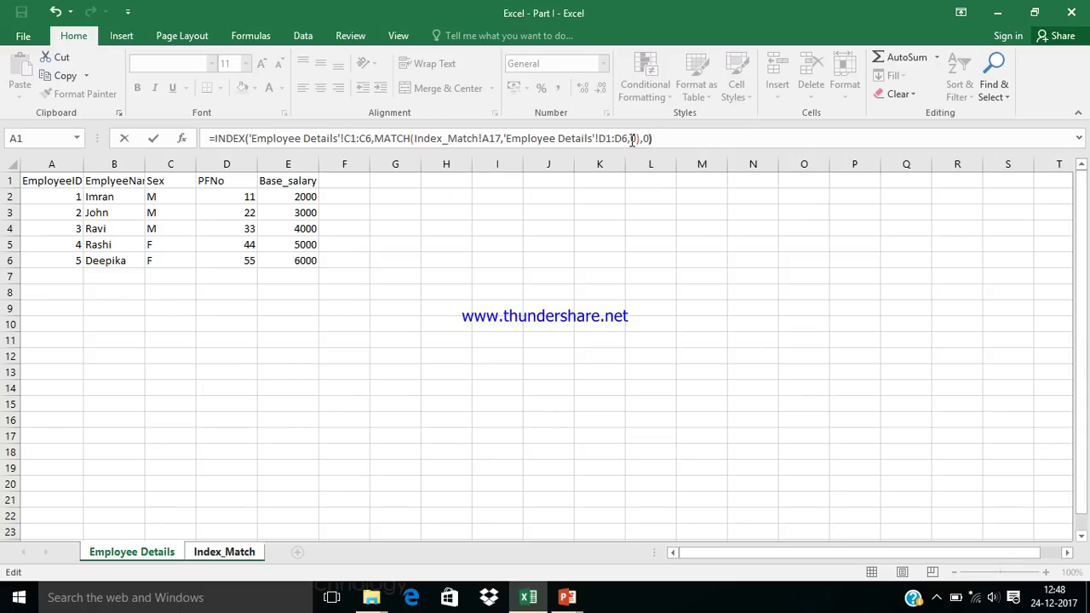
pyautogui.press('Return')
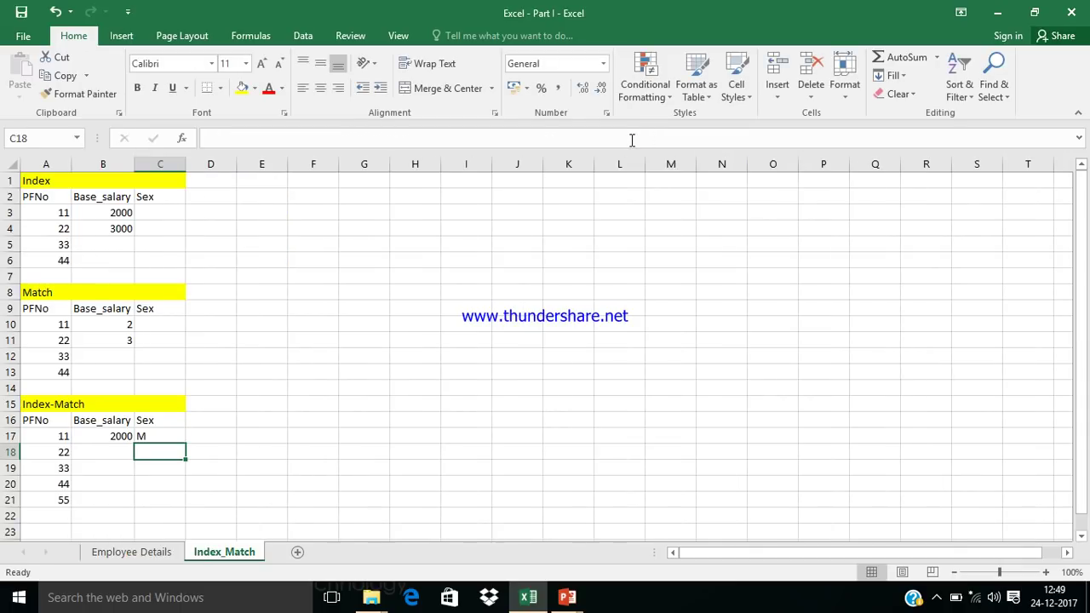
pyautogui.press('Up')
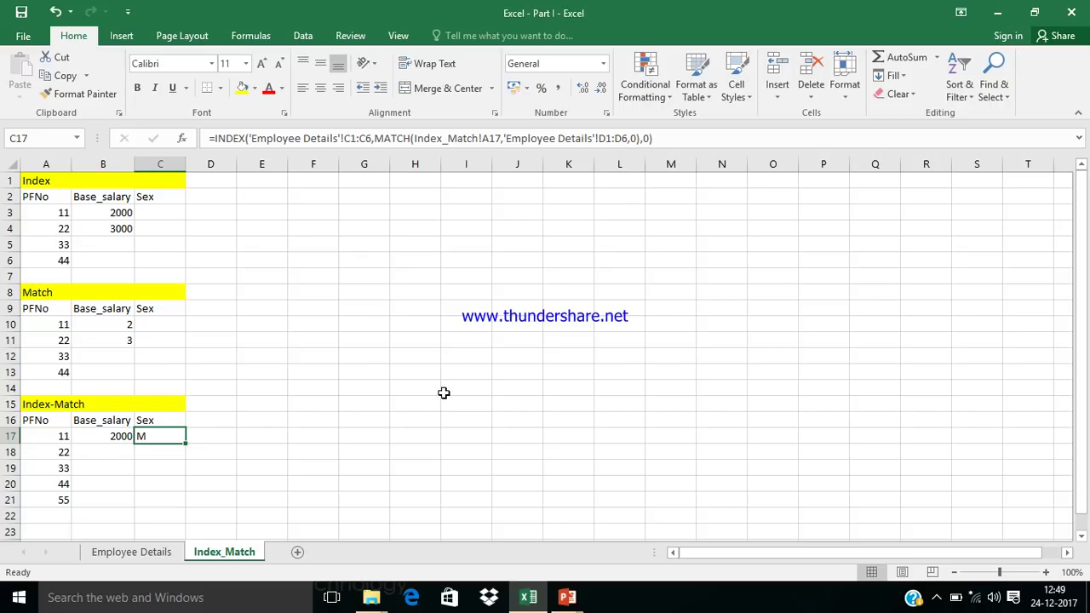
pyautogui.click(158, 552)
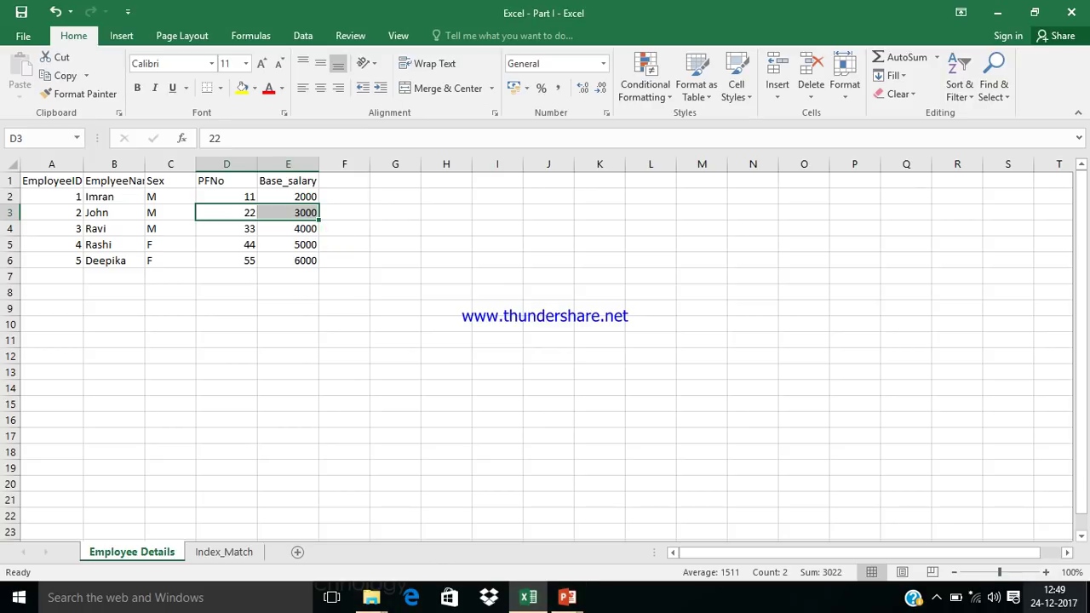
pyautogui.moveTo(937, 597); pyautogui.dragTo(937, 572)
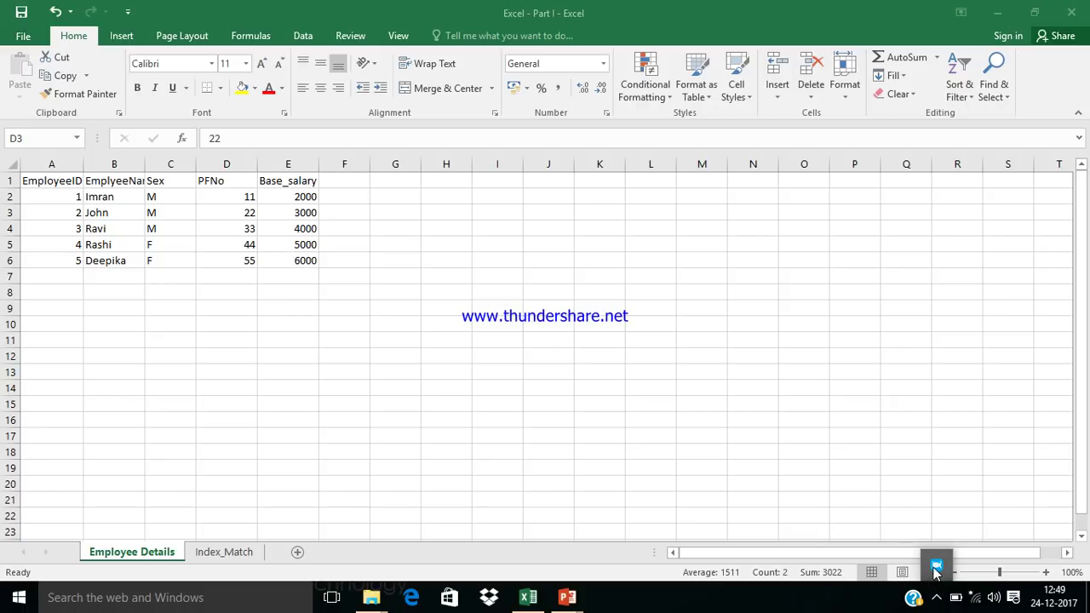
pyautogui.click(934, 569)
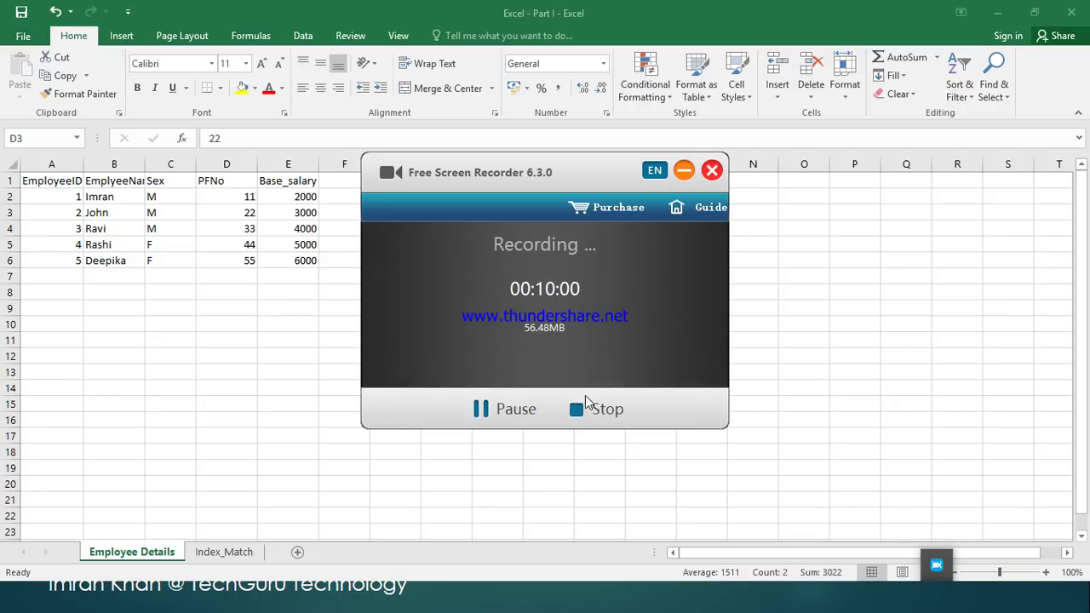